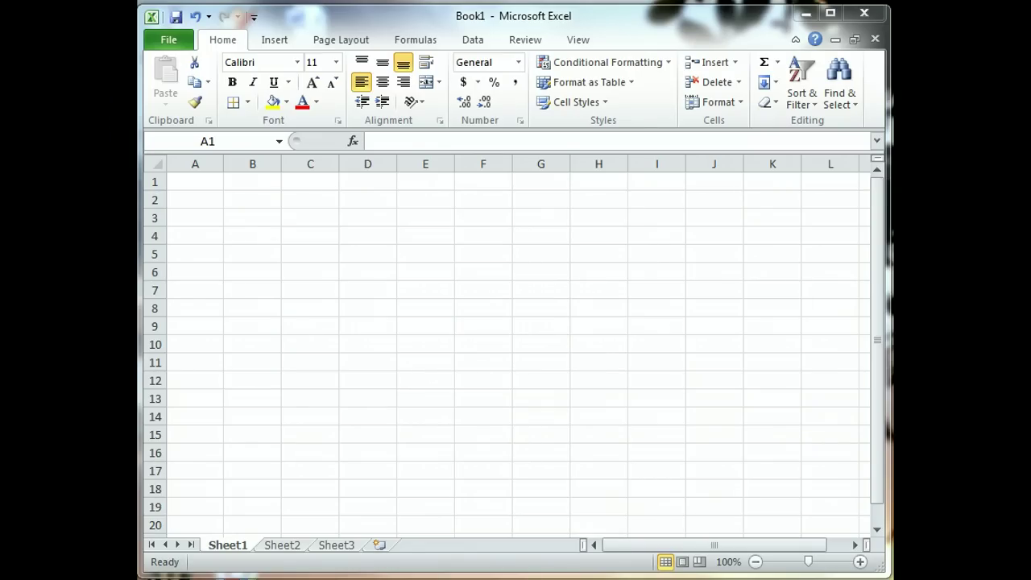
Enter the title GENERAL JOURNAL in cell A1 and narrow column A slightly
{"action": "left_click", "coordinate": [187, 179]}
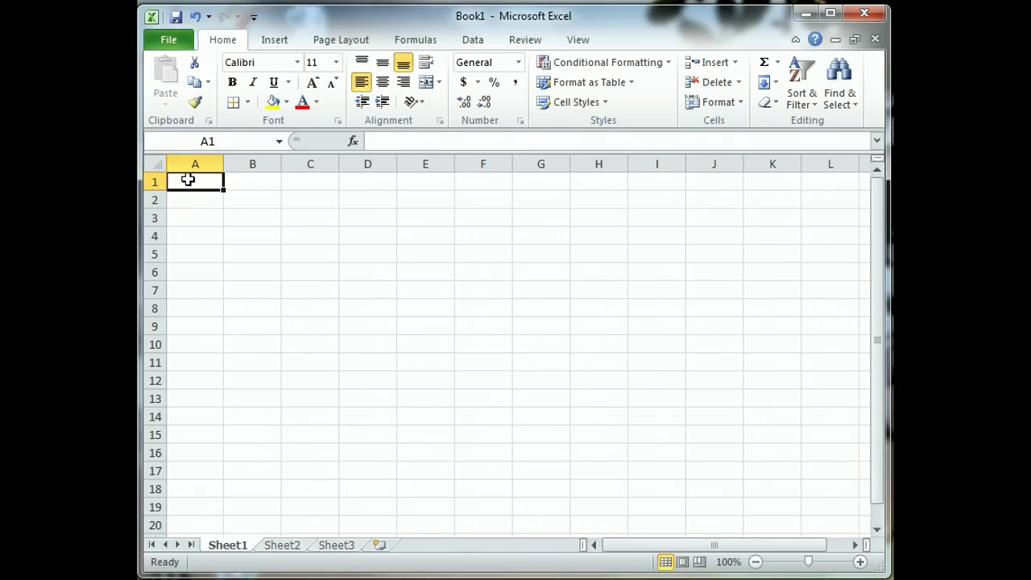
{"action": "type", "text": "G"}
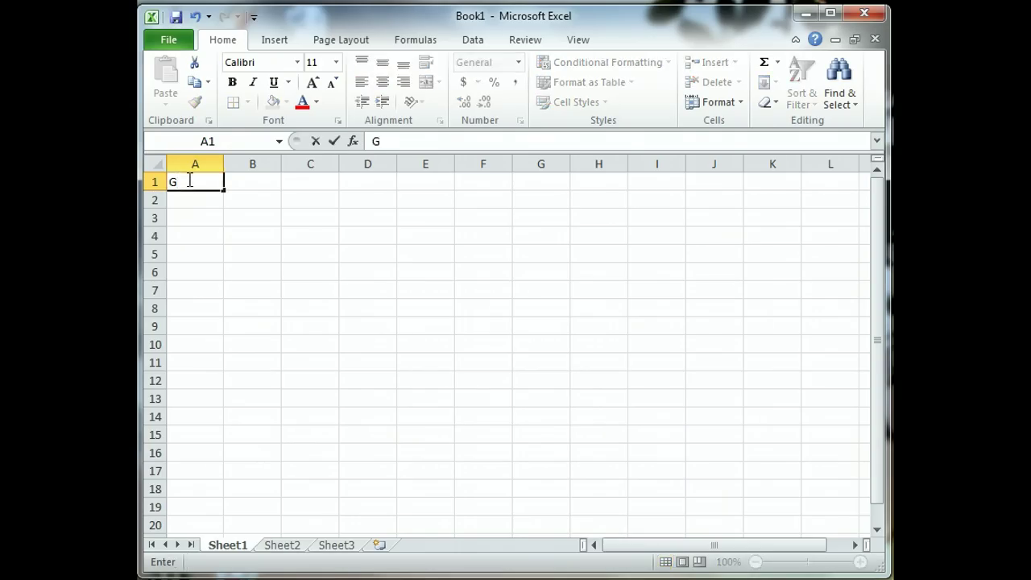
{"action": "type", "text": "ENERAL J"}
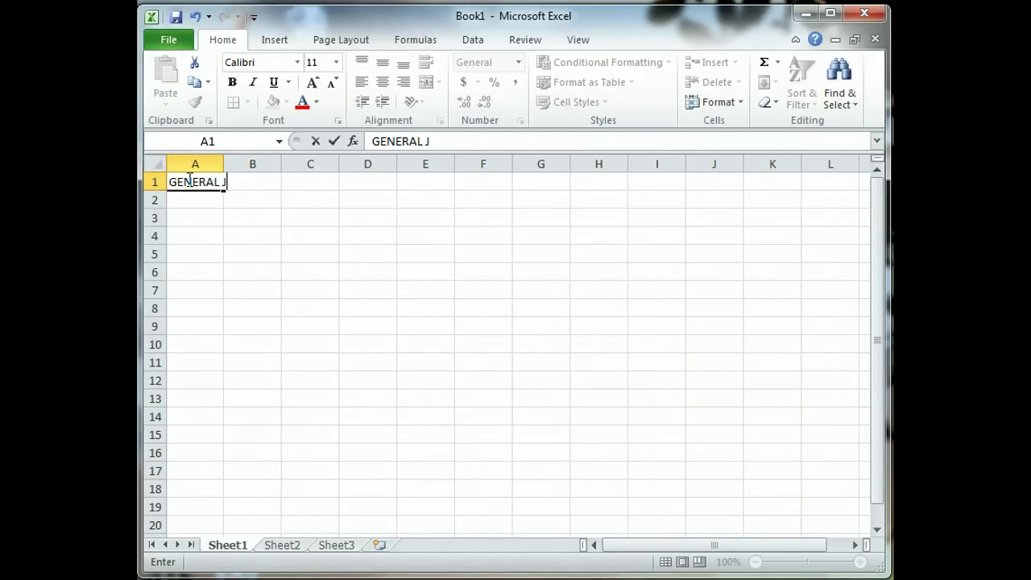
{"action": "type", "text": "OURNAL"}
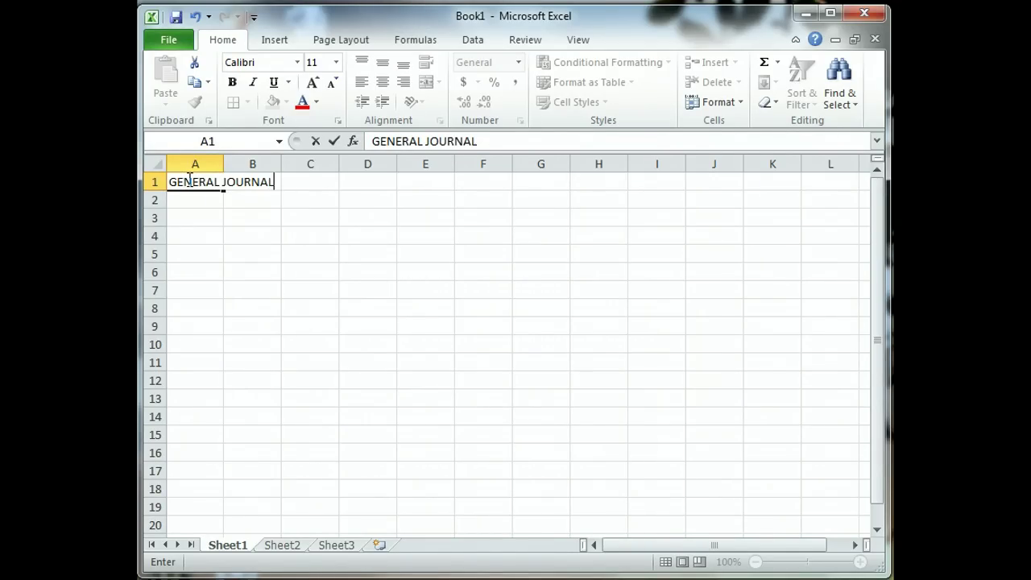
{"action": "key", "text": "Return"}
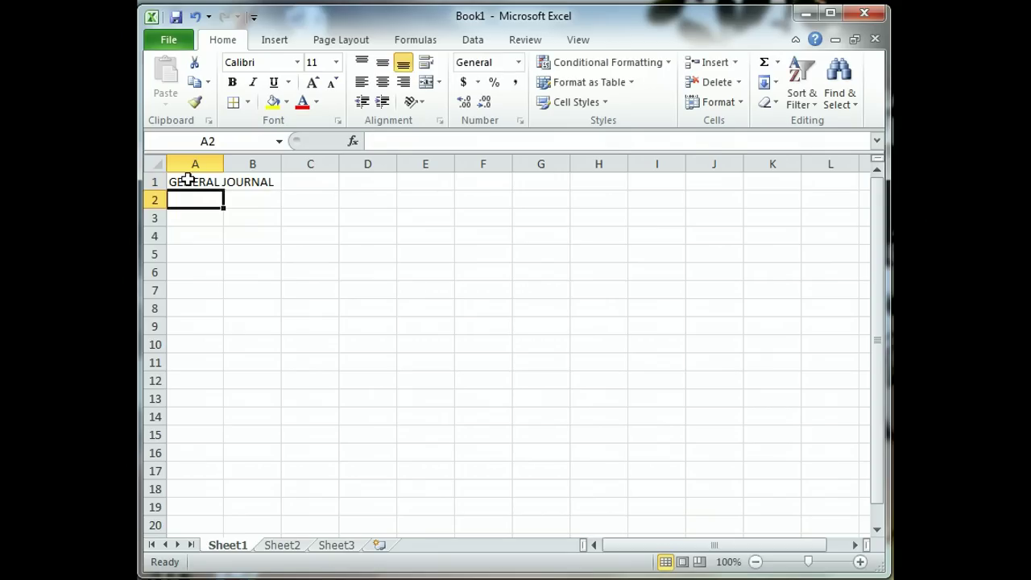
{"action": "left_click", "coordinate": [186, 179]}
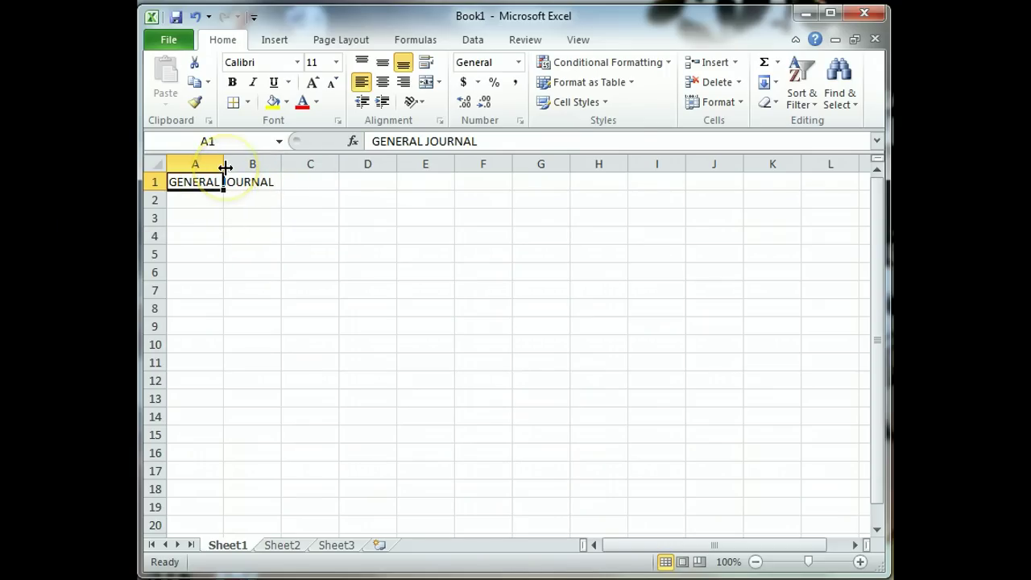
{"action": "mouse_move", "coordinate": [224, 165]}
{"action": "left_mouse_down"}
{"action": "mouse_move", "coordinate": [274, 168]}
{"action": "mouse_move", "coordinate": [223, 163]}
{"action": "left_mouse_up"}
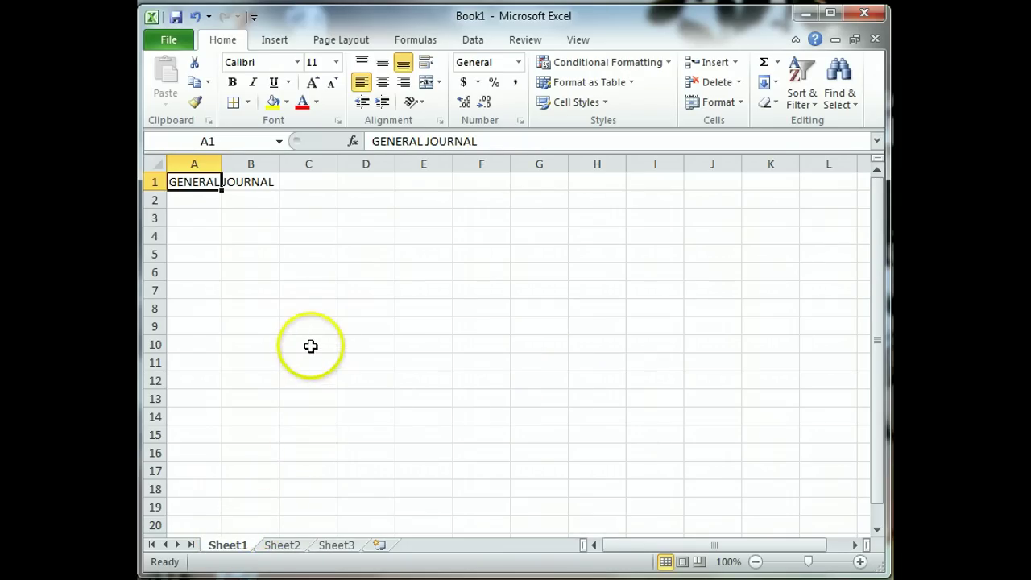
Enter the column heading DATE in cell B2
{"action": "left_click", "coordinate": [265, 200]}
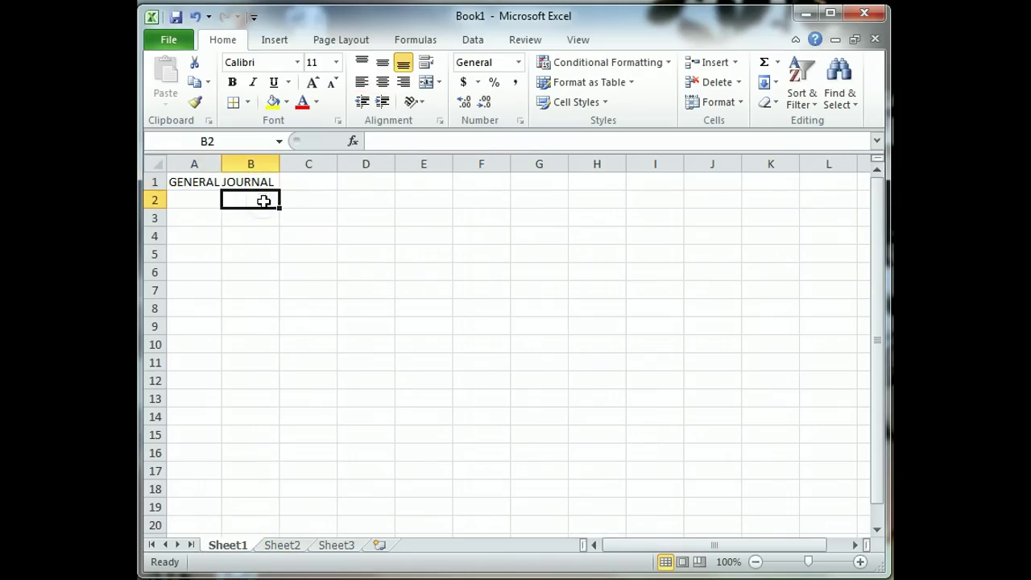
{"action": "type", "text": "DATE"}
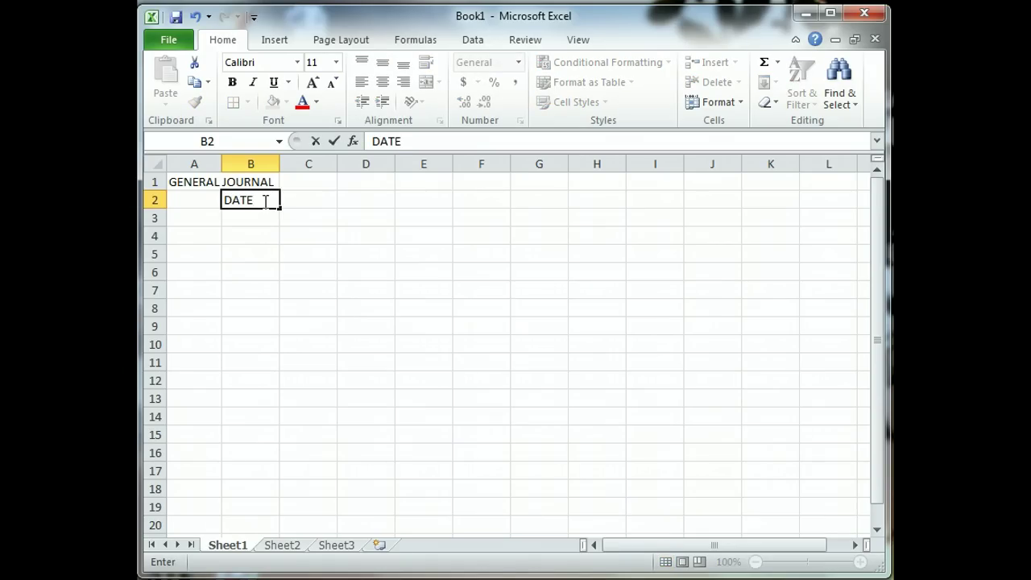
{"action": "key", "text": "Return"}
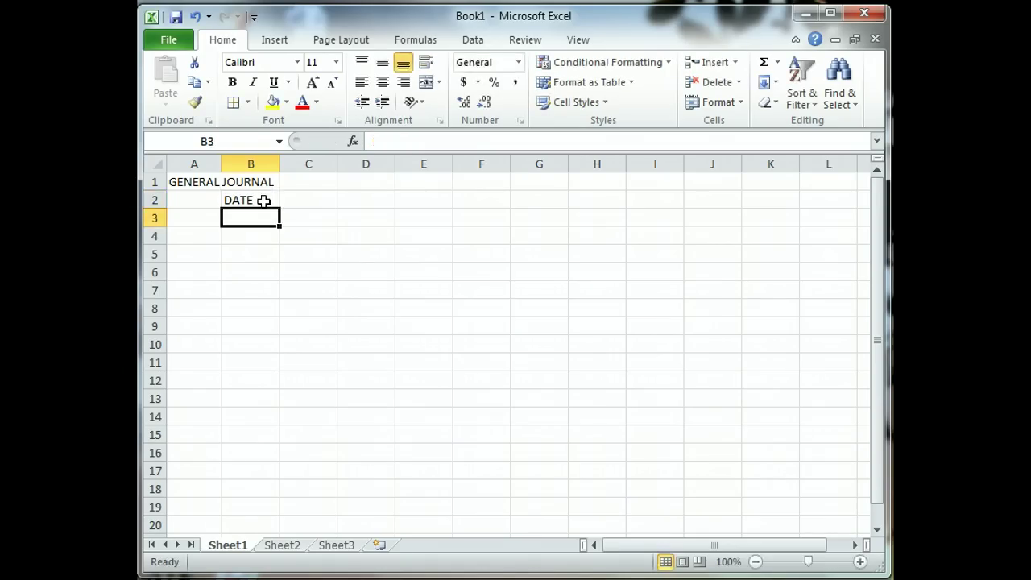
Number the journal lines in column A by entering 1 in A3 and 2 in A4, and fill the series down to 34 in A36
{"action": "key", "text": "Left"}
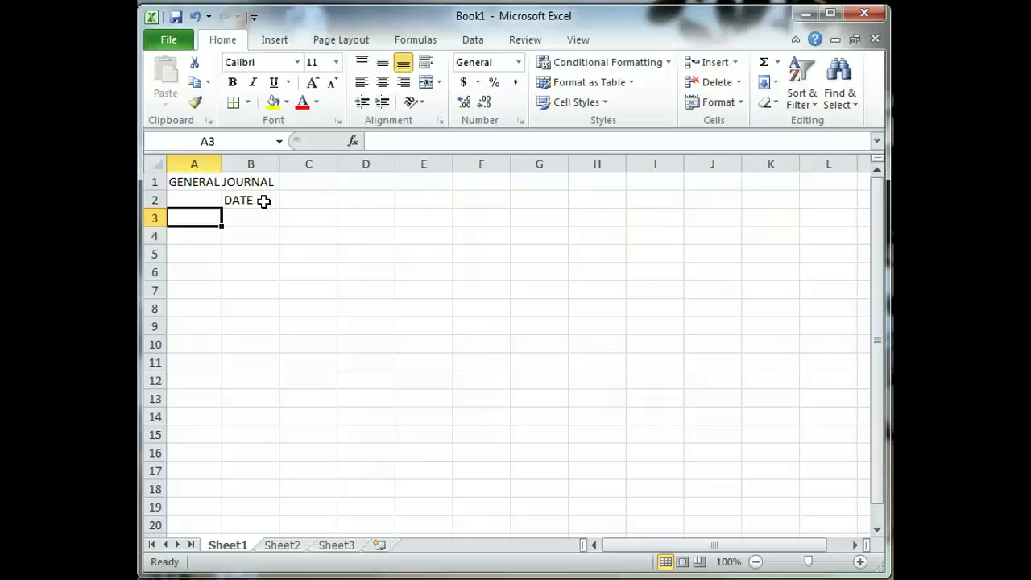
{"action": "type", "text": "1"}
{"action": "key", "text": "Return"}
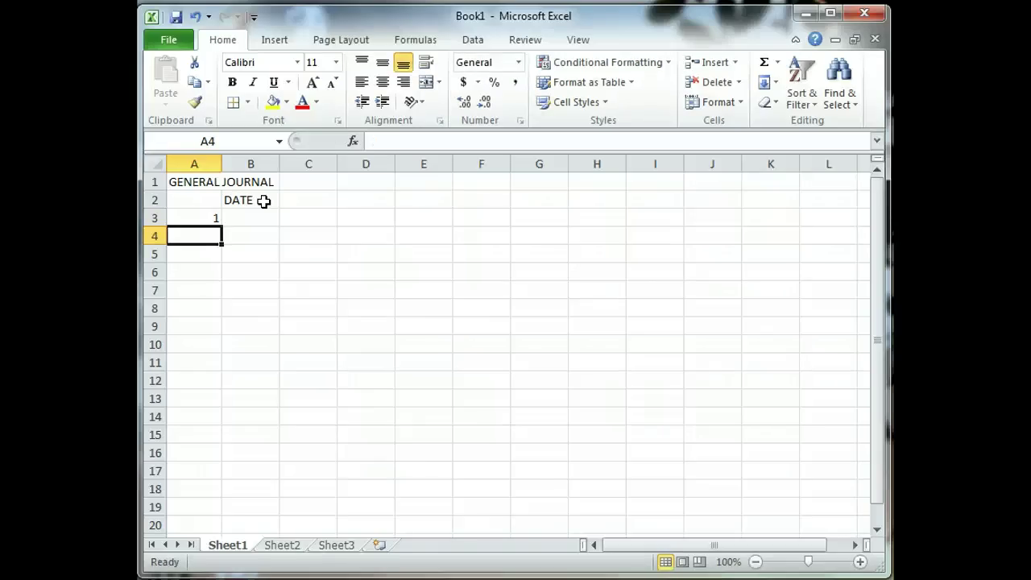
{"action": "type", "text": "2"}
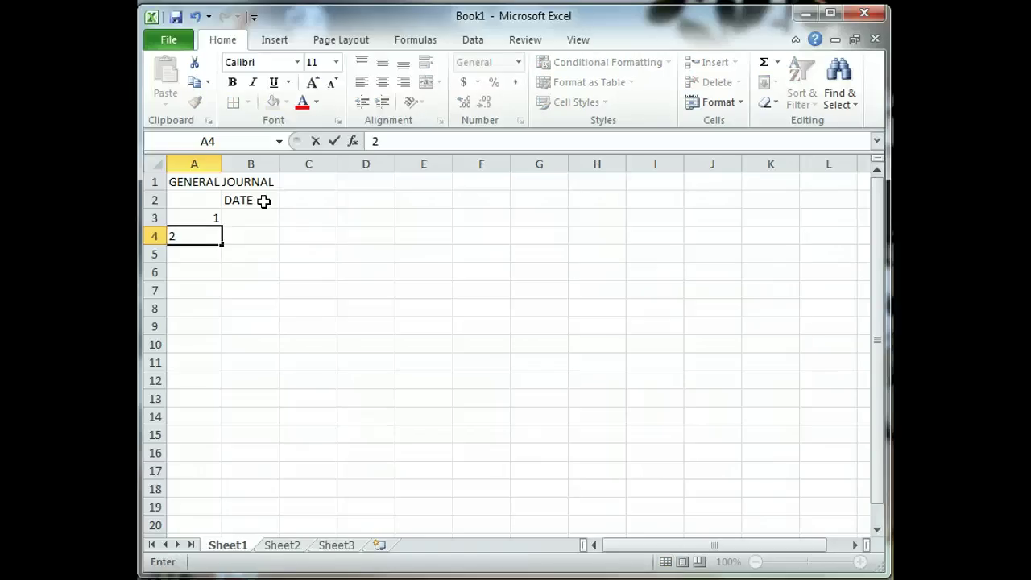
{"action": "key", "text": "Return"}
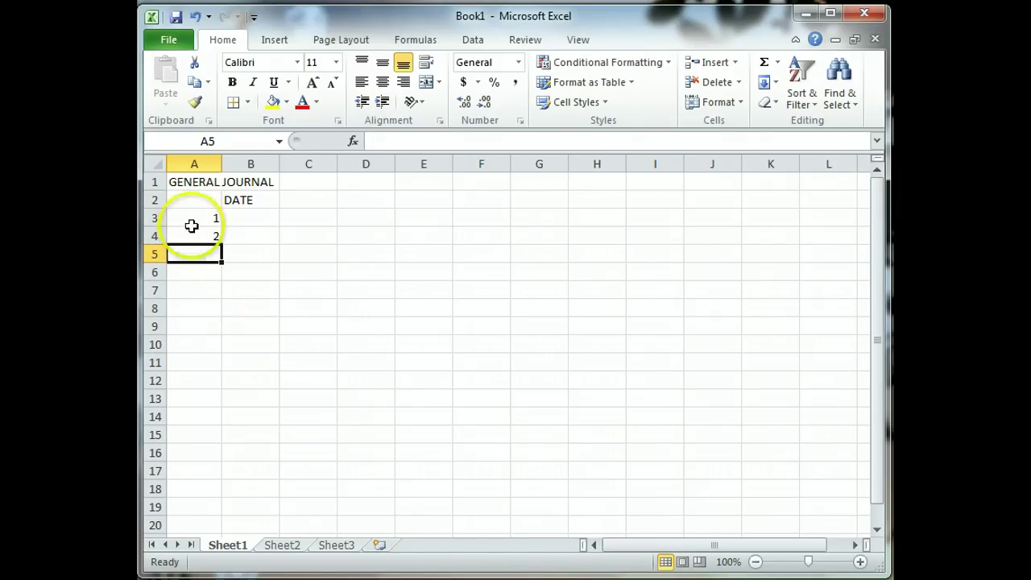
{"action": "mouse_move", "coordinate": [196, 216]}
{"action": "left_mouse_down"}
{"action": "mouse_move", "coordinate": [196, 231]}
{"action": "mouse_move", "coordinate": [205, 227]}
{"action": "left_mouse_up"}
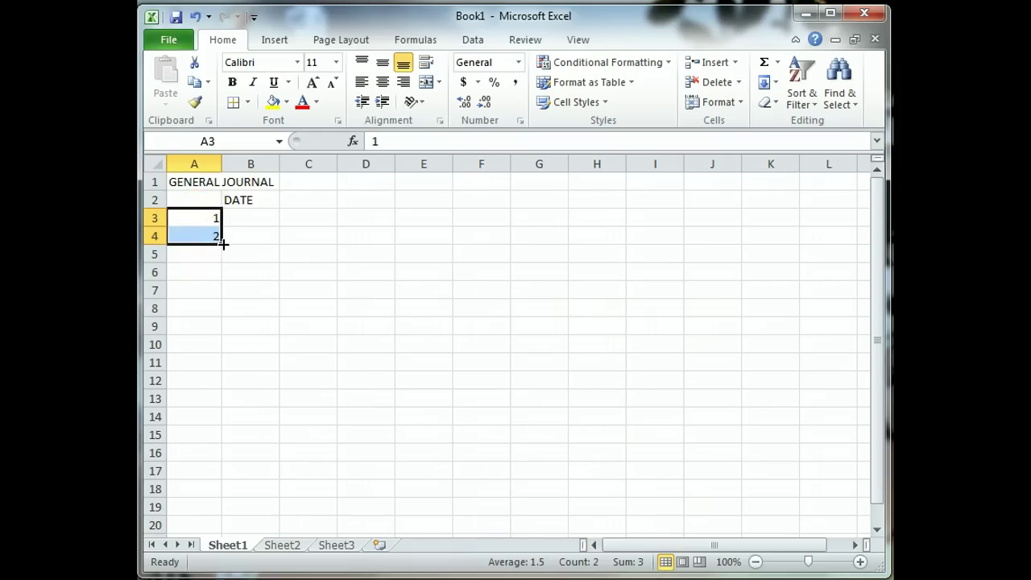
{"action": "left_click_drag", "start_coordinate": [223, 244], "coordinate": [220, 481]}
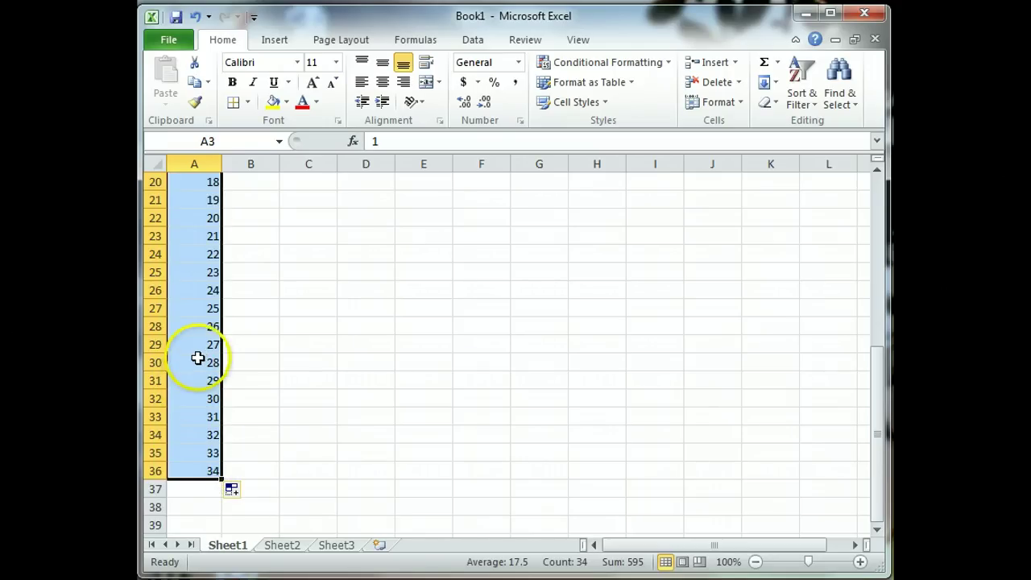
{"action": "scroll", "coordinate": [198, 356], "scroll_direction": "up", "scroll_amount": 6}
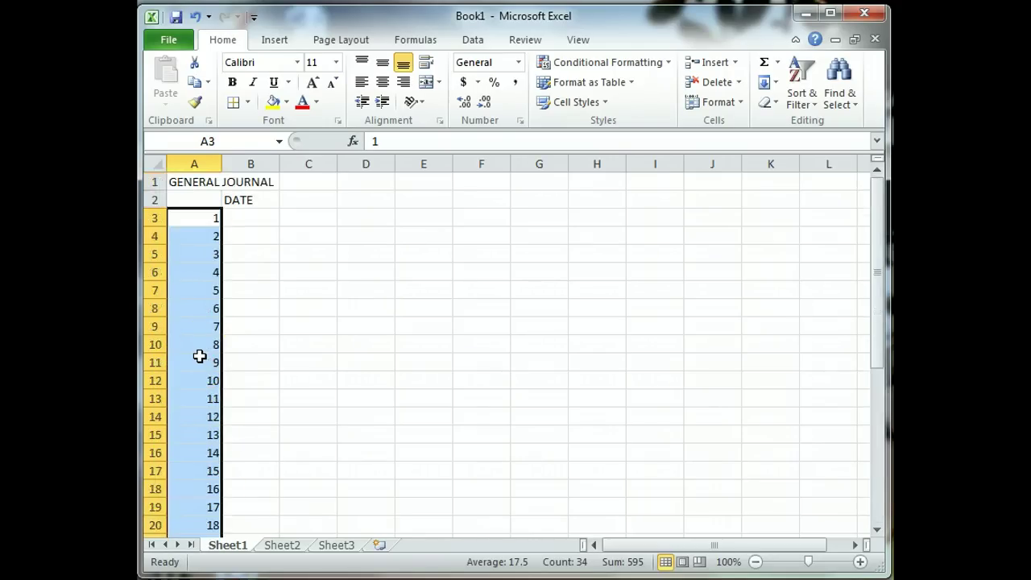
{"action": "left_click", "coordinate": [201, 326]}
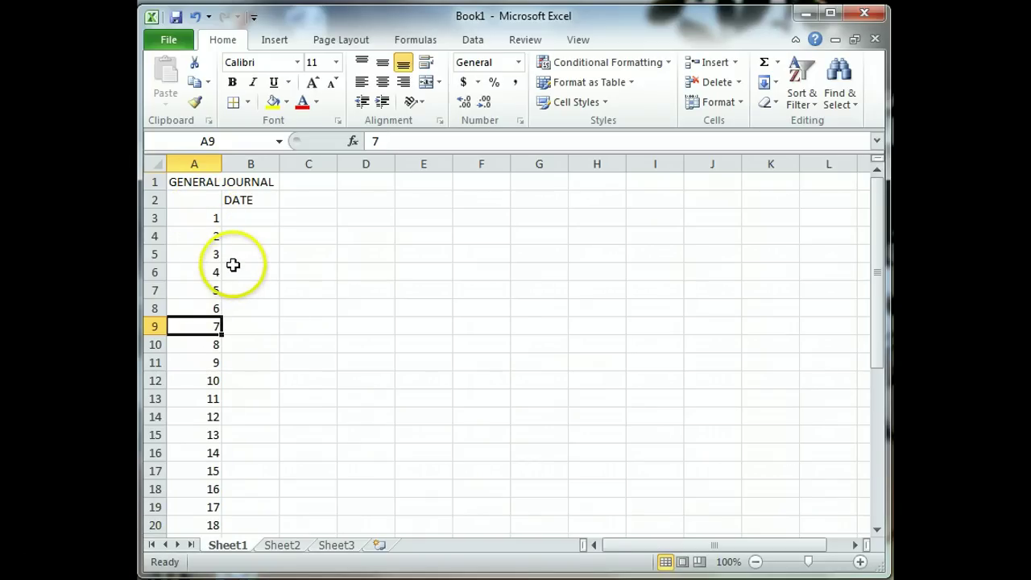
{"action": "scroll", "coordinate": [232, 265], "scroll_direction": "down", "scroll_amount": 2}
{"action": "scroll", "coordinate": [214, 364], "scroll_direction": "up", "scroll_amount": 2}
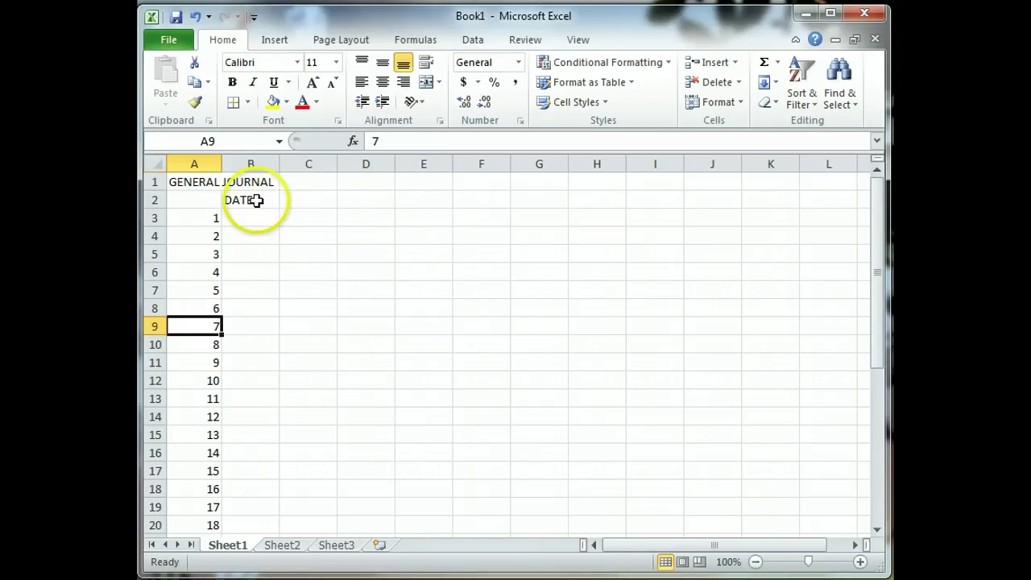
{"action": "left_click", "coordinate": [324, 202]}
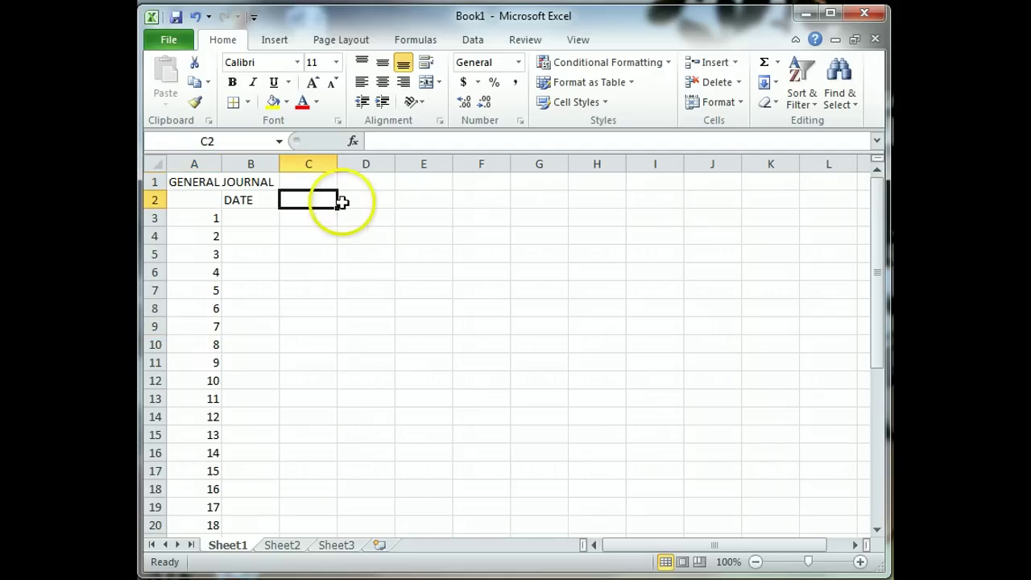
{"action": "left_click", "coordinate": [371, 201]}
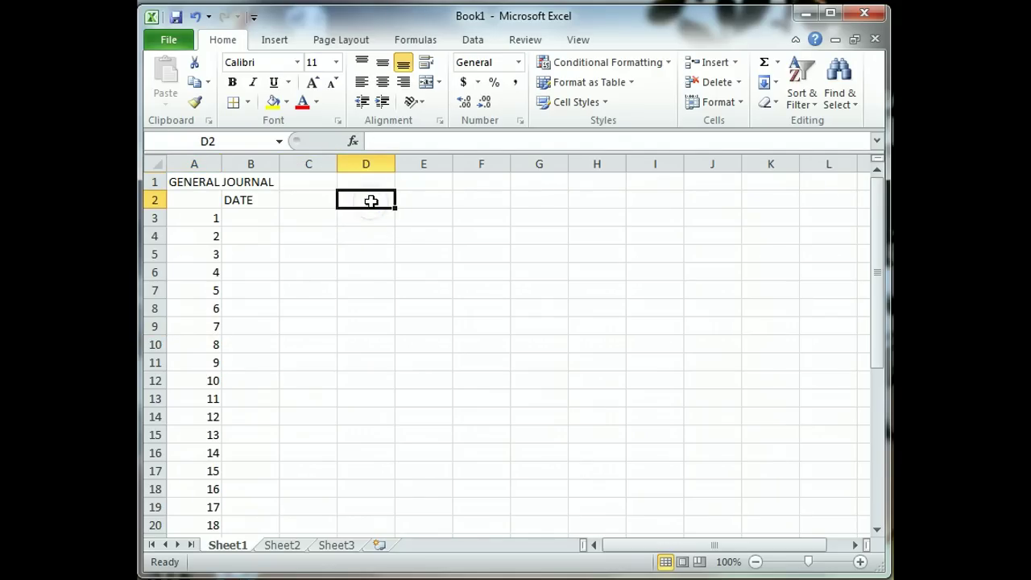
{"action": "left_click", "coordinate": [414, 200]}
{"action": "left_click", "coordinate": [472, 202]}
Enter the column headings DESCRIPTION in cell C2 and POST REF. in cell D2
{"action": "left_click", "coordinate": [305, 203]}
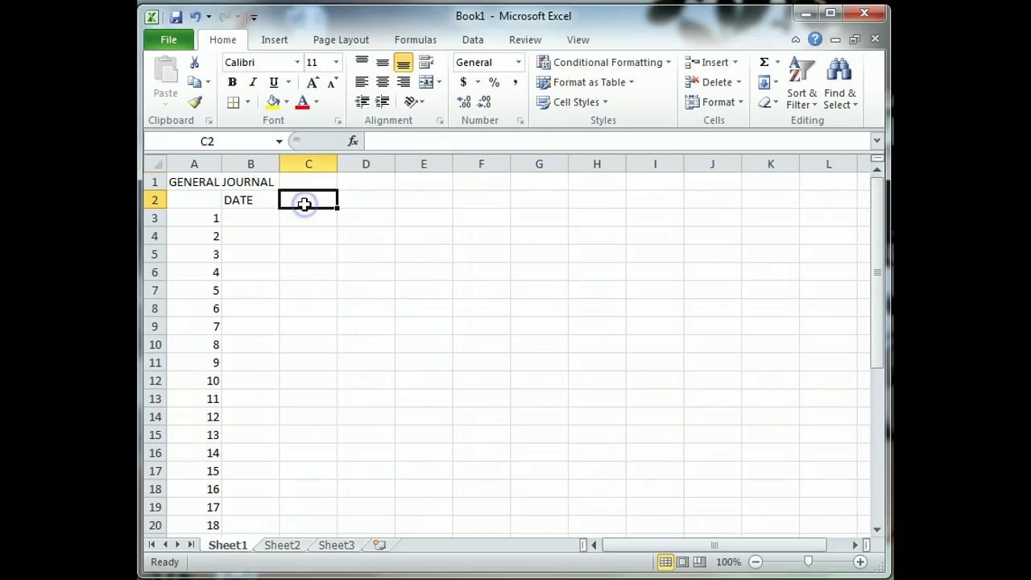
{"action": "type", "text": "D"}
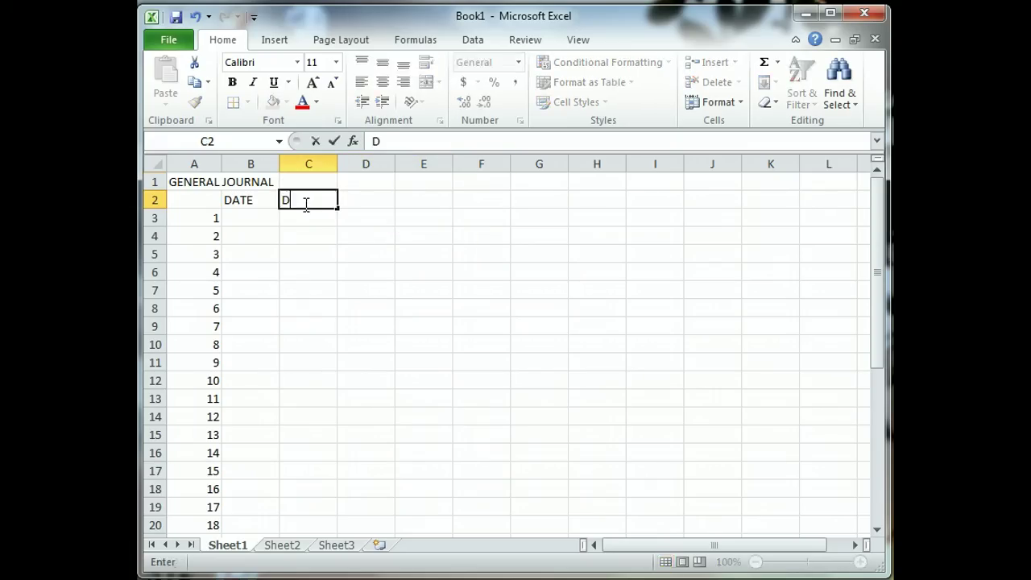
{"action": "type", "text": "ESCRIPTION"}
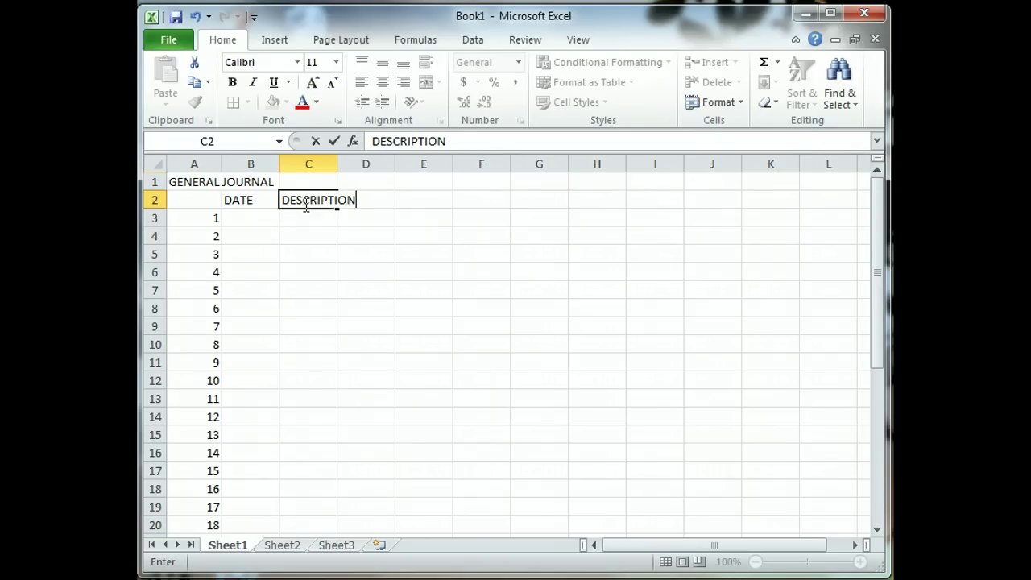
{"action": "key", "text": "Tab"}
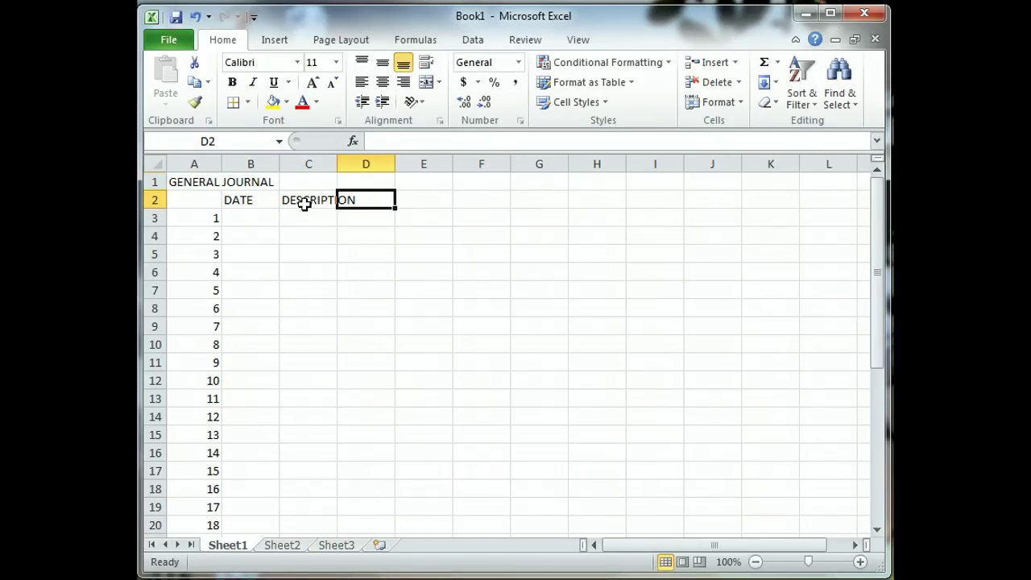
{"action": "type", "text": "POST"}
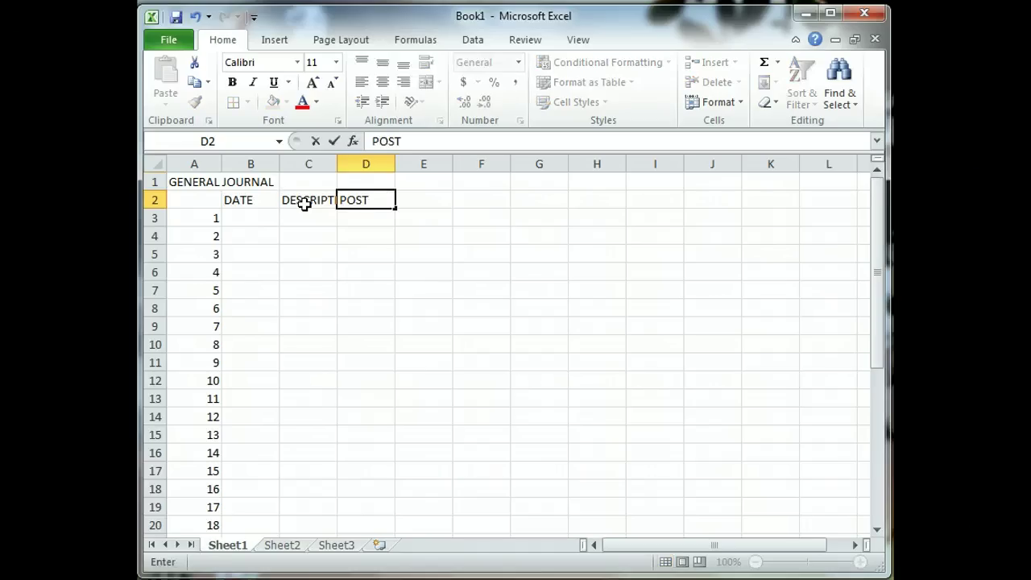
{"action": "type", "text": " REF."}
{"action": "key", "text": "Tab"}
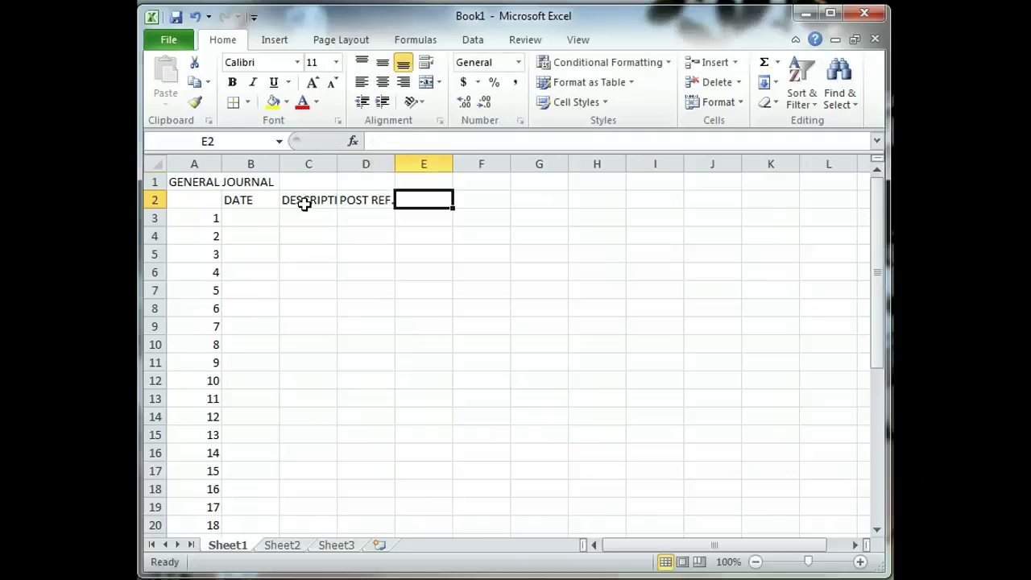
Enter the column headings DEBIT in cell E2 and CREDIT in cell F2
{"action": "type", "text": "DEBIT"}
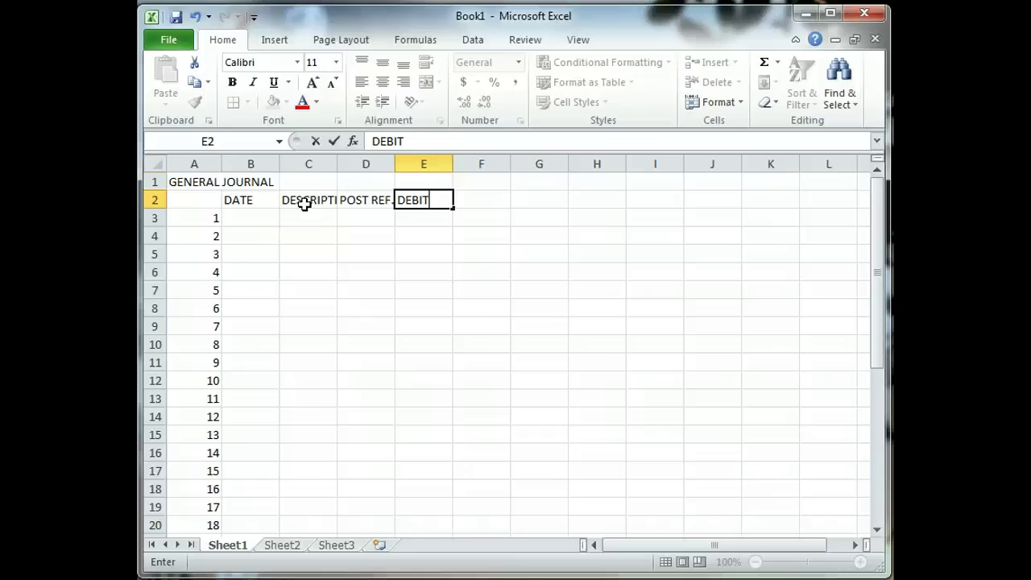
{"action": "key", "text": "Tab"}
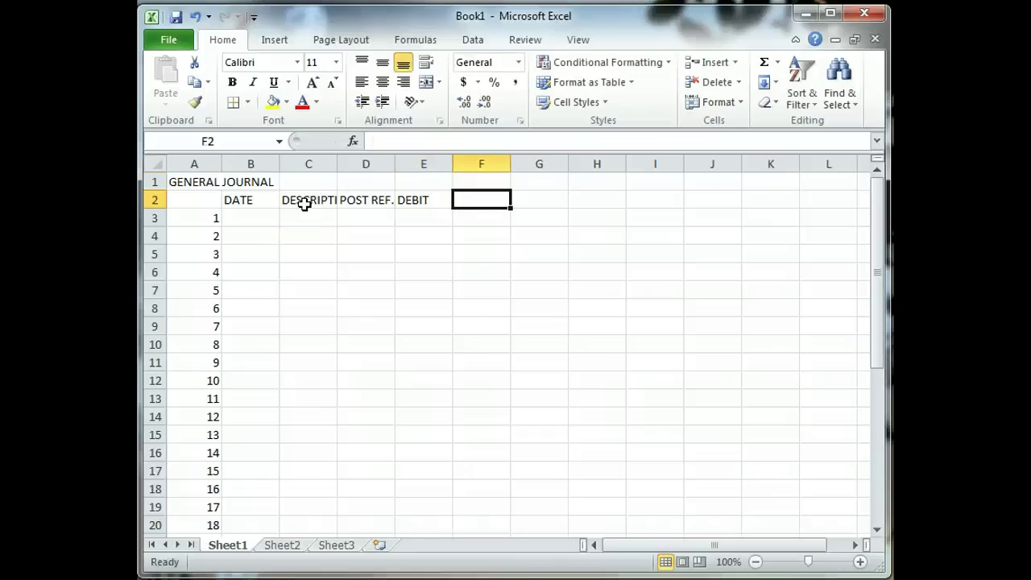
{"action": "type", "text": "CRECIT"}
{"action": "key", "text": "BackSpace"}
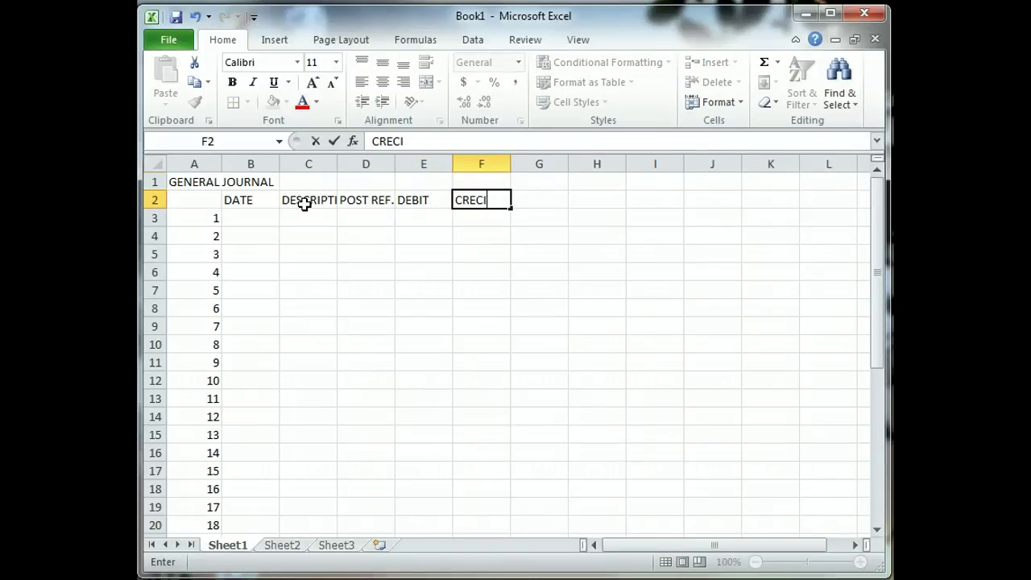
{"action": "key", "text": "BackSpace"}
{"action": "key", "text": "BackSpace"}
{"action": "key", "text": "BackSpace"}
{"action": "type", "text": "R"}
{"action": "key", "text": "BackSpace"}
{"action": "type", "text": "EDIT"}
{"action": "key", "text": "Return"}
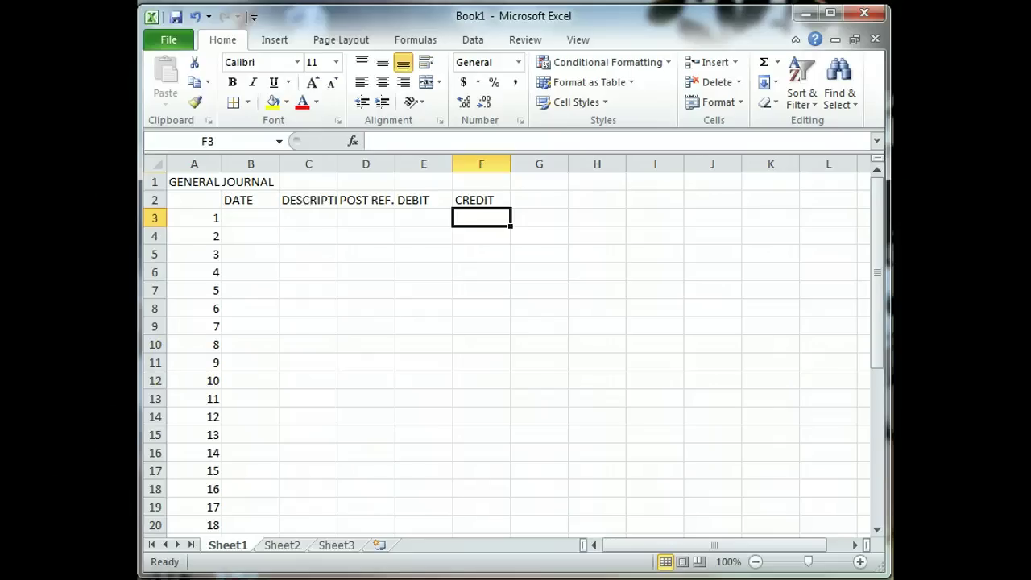
Widen the DESCRIPTION column to about five times its default width
{"action": "left_click", "coordinate": [320, 203]}
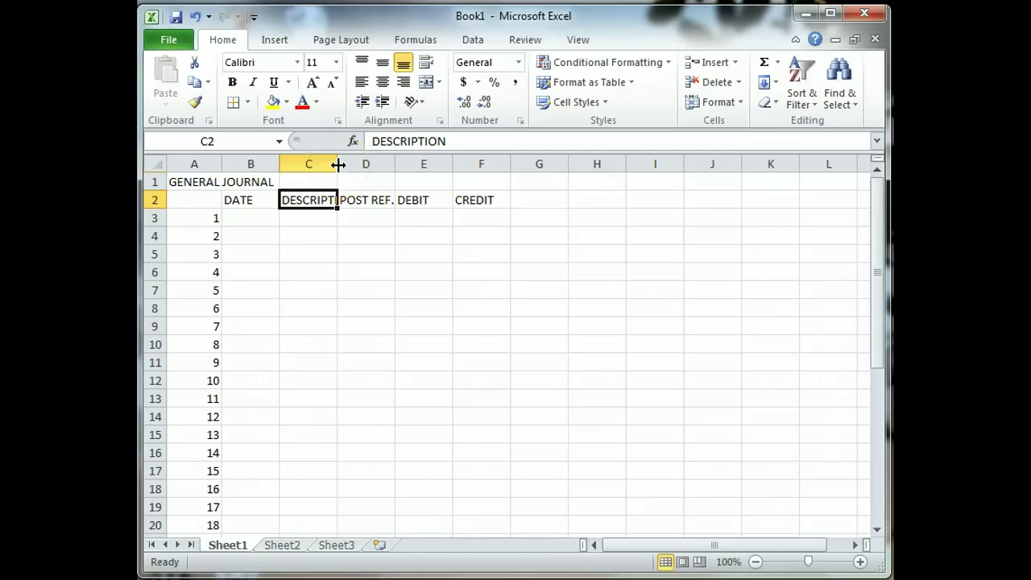
{"action": "left_click_drag", "start_coordinate": [338, 164], "coordinate": [338, 165]}
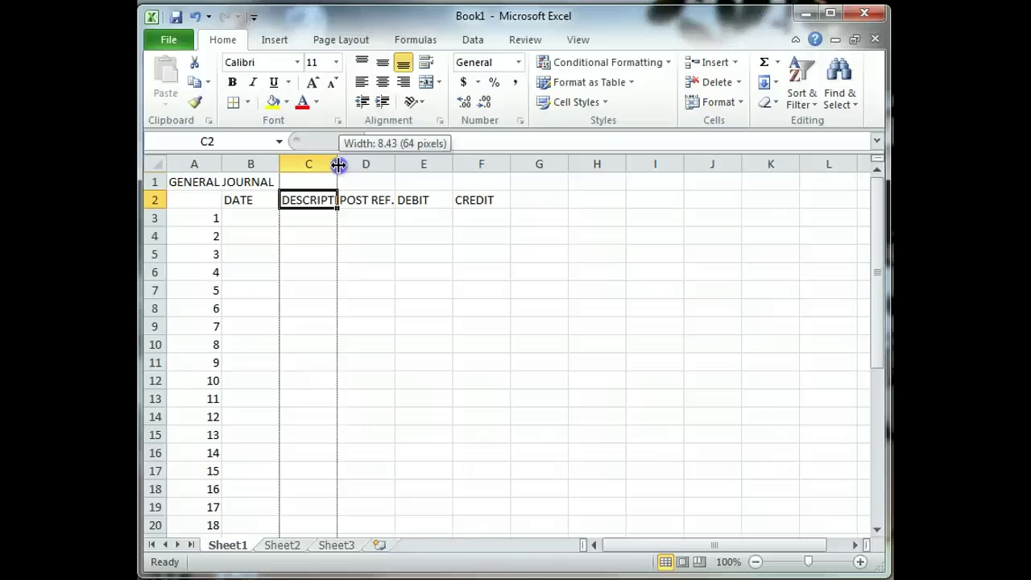
{"action": "left_click_drag", "start_coordinate": [338, 164], "coordinate": [493, 154]}
{"action": "left_click_drag", "start_coordinate": [505, 151], "coordinate": [571, 148]}
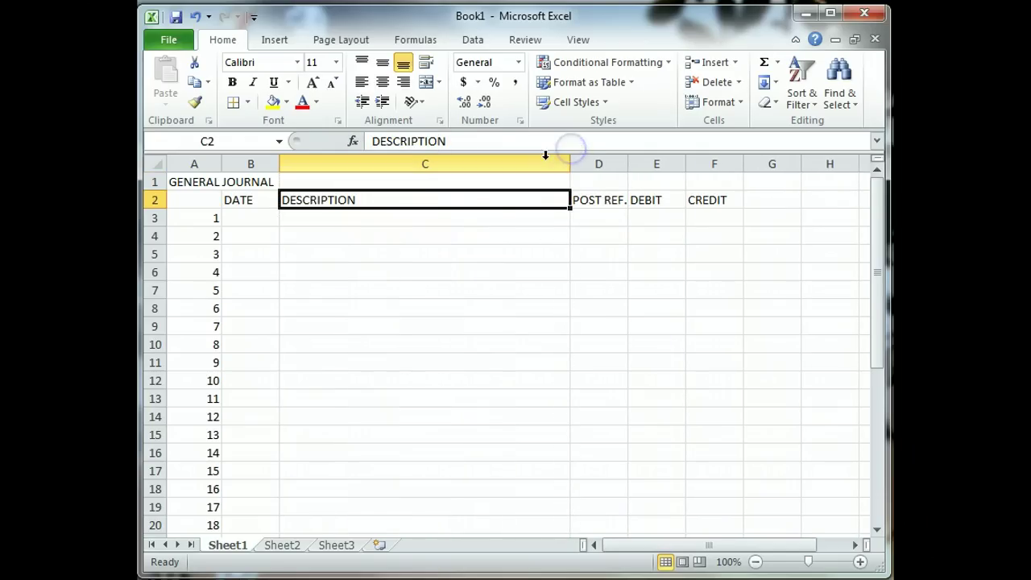
{"action": "left_click", "coordinate": [457, 222]}
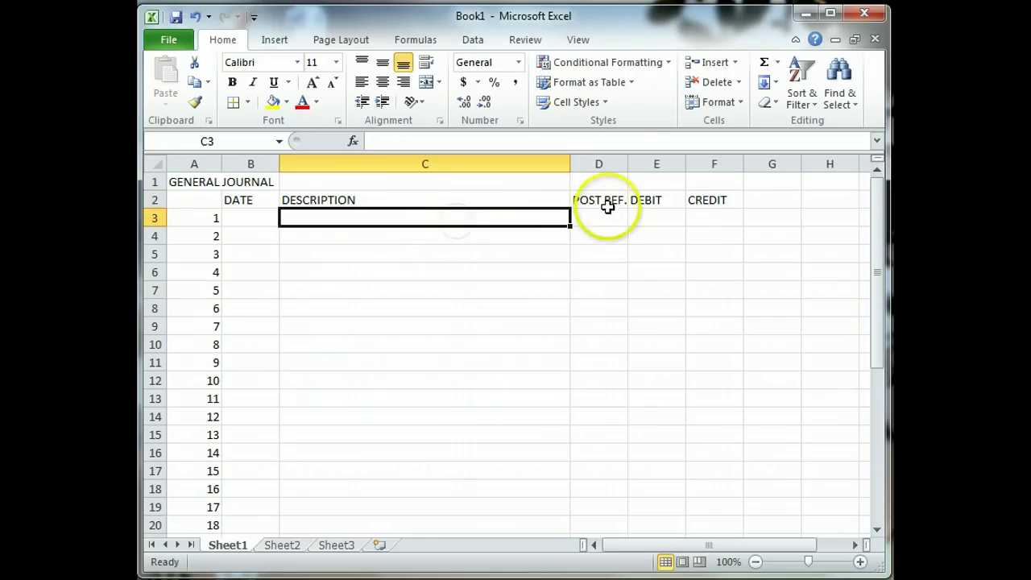
Widen the DEBIT and CREDIT columns to nearly twice their default width
{"action": "left_click_drag", "start_coordinate": [686, 161], "coordinate": [831, 166]}
{"action": "left_click", "coordinate": [783, 165]}
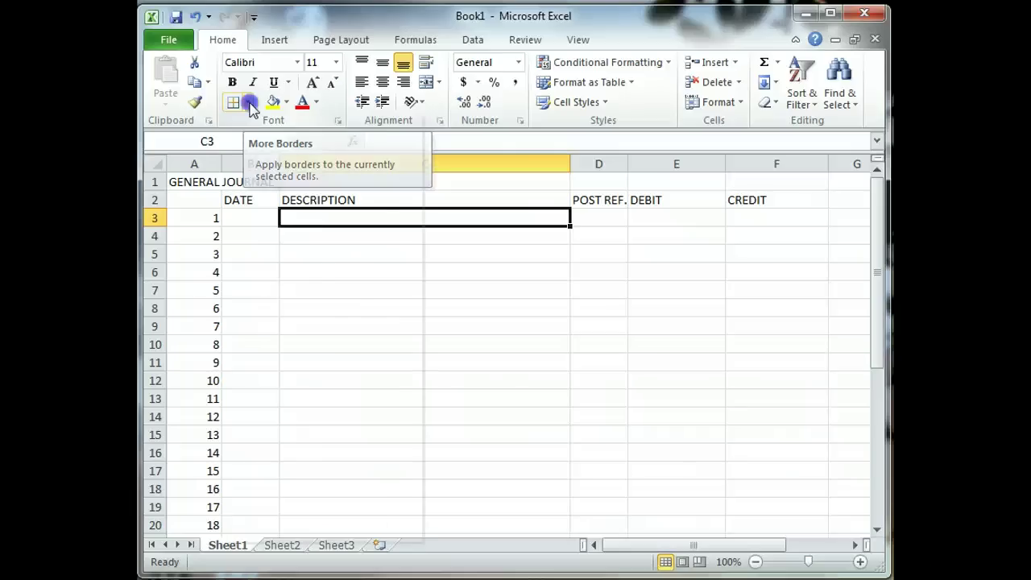
Draw a double-line border under the heading row from A2 to F2
{"action": "left_click", "coordinate": [249, 103]}
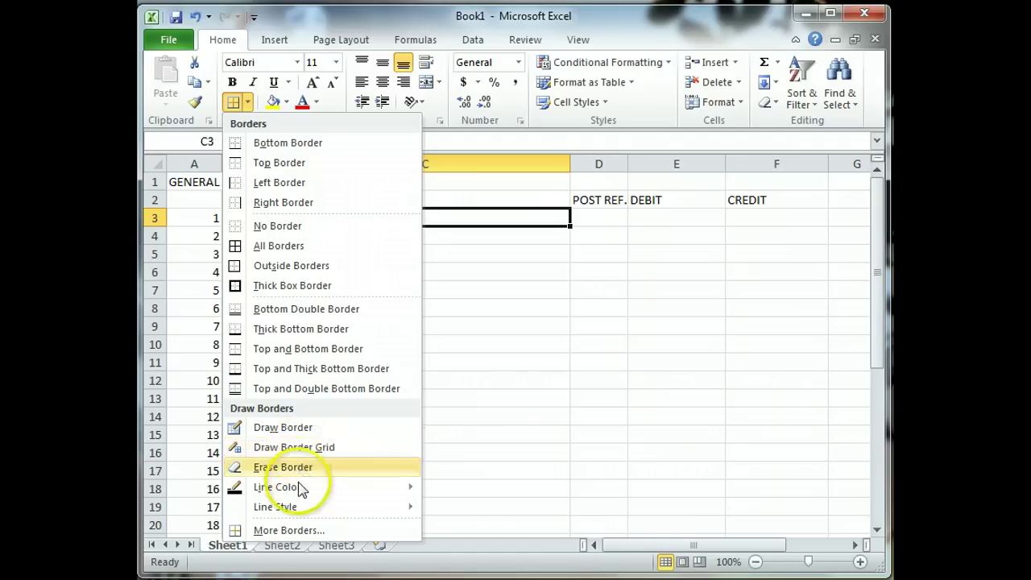
{"action": "mouse_move", "coordinate": [296, 488]}
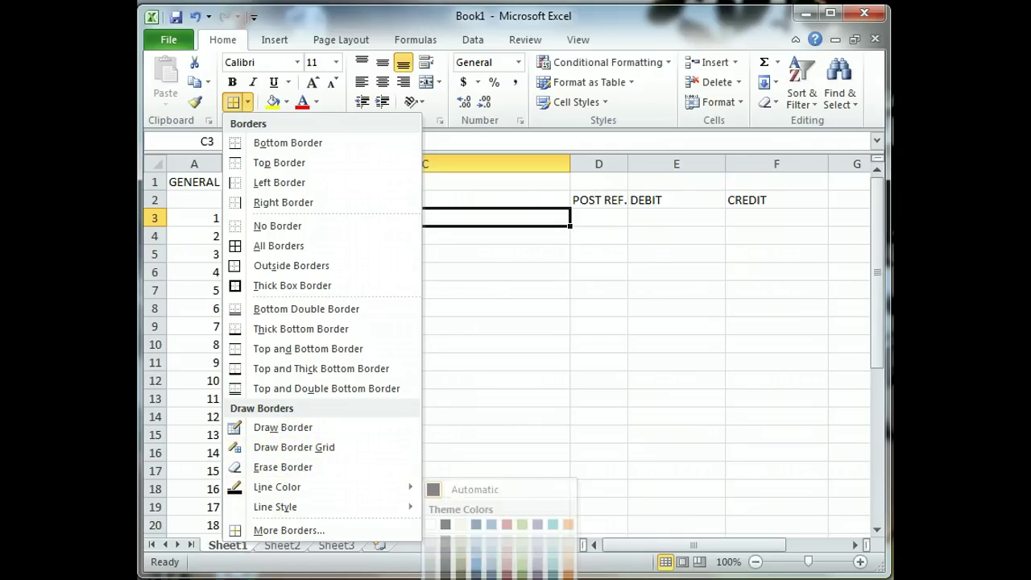
{"action": "left_click", "coordinate": [245, 101]}
{"action": "left_click", "coordinate": [245, 101]}
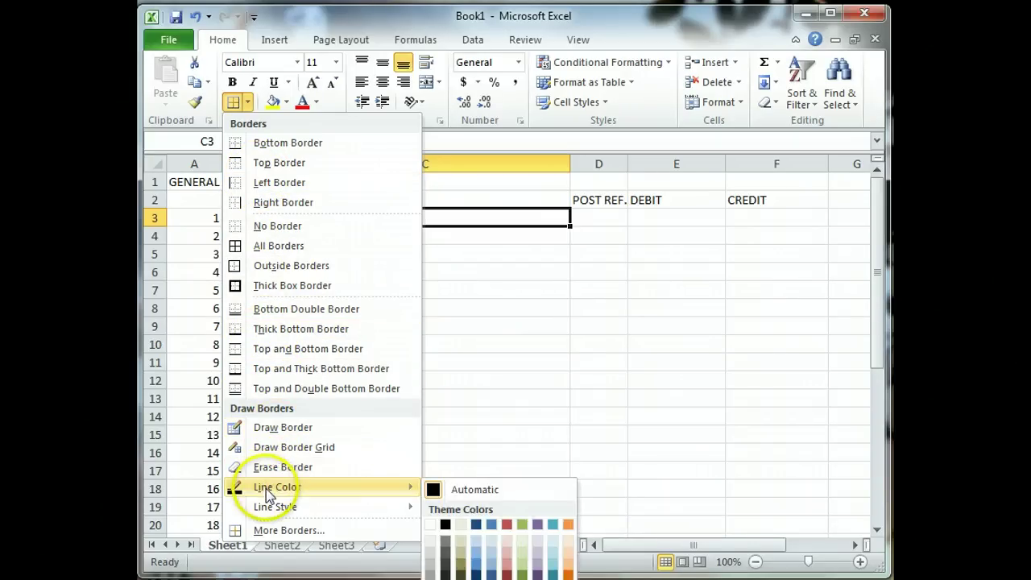
{"action": "mouse_move", "coordinate": [269, 506]}
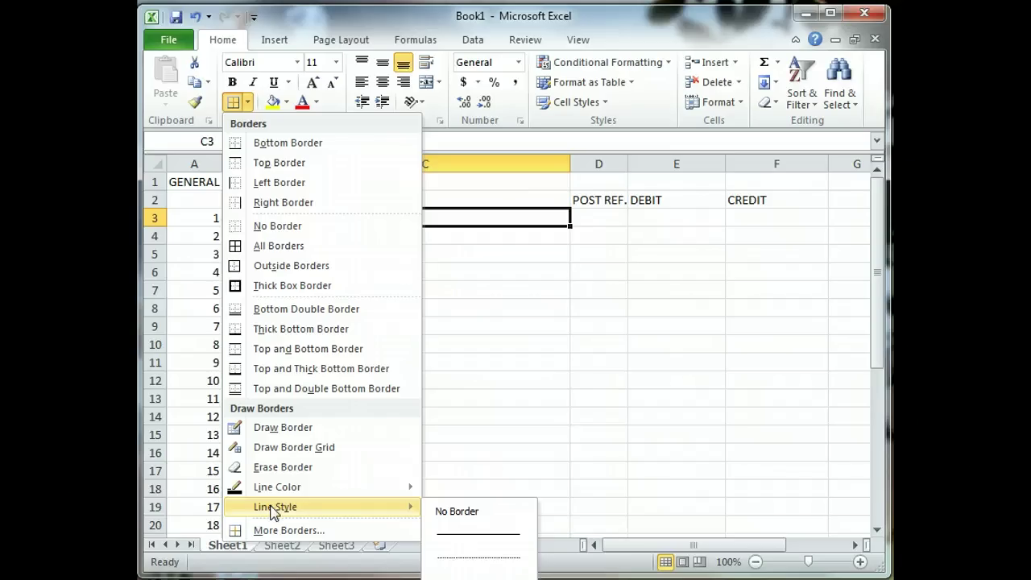
{"action": "left_click", "coordinate": [471, 535]}
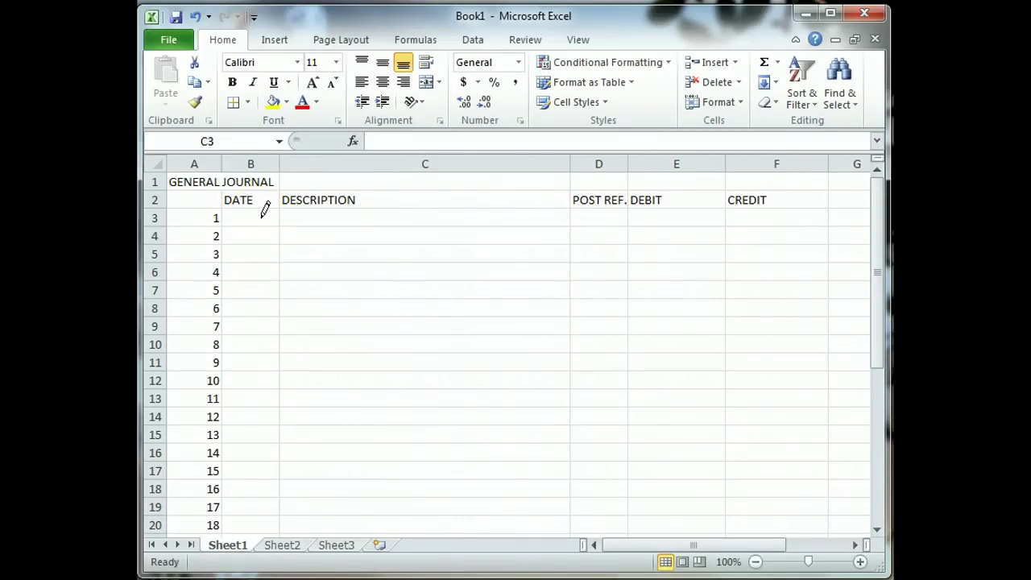
{"action": "left_click_drag", "start_coordinate": [192, 195], "coordinate": [173, 205]}
{"action": "mouse_move", "coordinate": [173, 206]}
{"action": "left_mouse_down"}
{"action": "mouse_move", "coordinate": [386, 227]}
{"action": "mouse_move", "coordinate": [403, 196]}
{"action": "mouse_move", "coordinate": [410, 218]}
{"action": "mouse_move", "coordinate": [424, 184]}
{"action": "mouse_move", "coordinate": [430, 233]}
{"action": "mouse_move", "coordinate": [520, 186]}
{"action": "mouse_move", "coordinate": [621, 214]}
{"action": "mouse_move", "coordinate": [734, 193]}
{"action": "mouse_move", "coordinate": [811, 206]}
{"action": "left_mouse_up"}
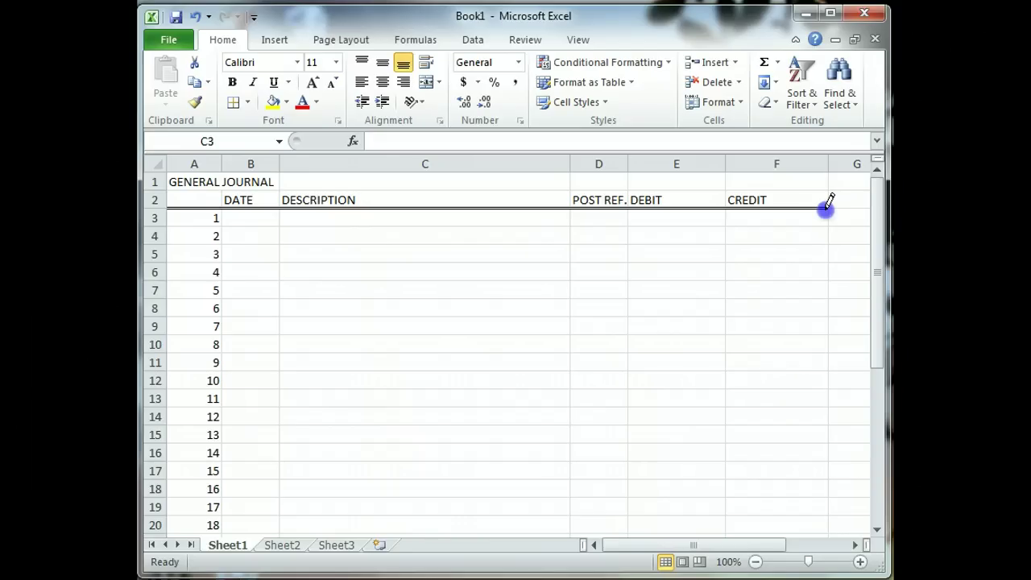
{"action": "left_click_drag", "start_coordinate": [826, 208], "coordinate": [824, 202]}
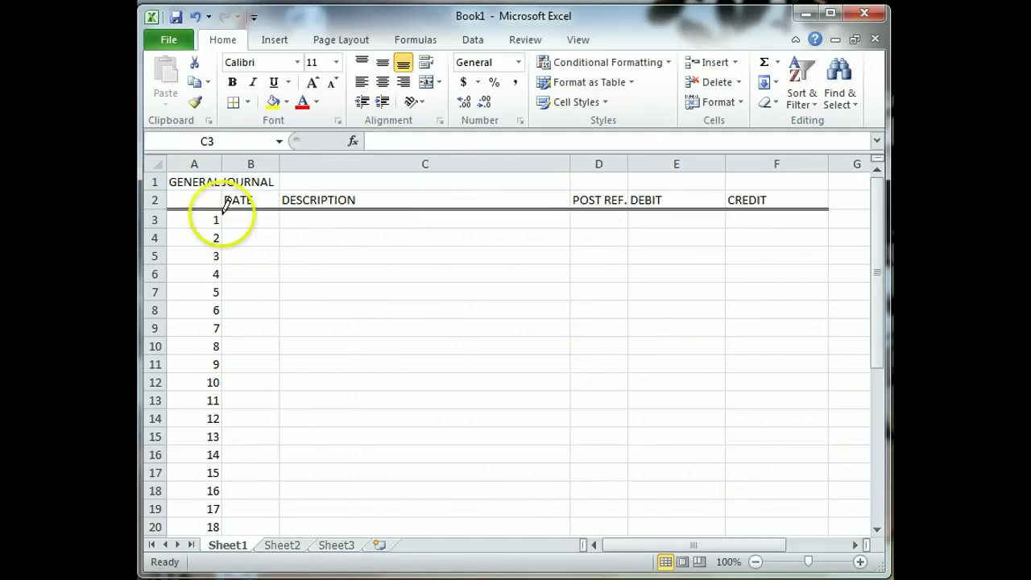
Draw a vertical double-line border between the line numbers and the DATE column, from row 3 down to row 36
{"action": "mouse_move", "coordinate": [224, 210]}
{"action": "left_mouse_down"}
{"action": "mouse_move", "coordinate": [226, 564]}
{"action": "mouse_move", "coordinate": [247, 448]}
{"action": "mouse_move", "coordinate": [247, 185]}
{"action": "mouse_move", "coordinate": [223, 168]}
{"action": "mouse_move", "coordinate": [218, 194]}
{"action": "mouse_move", "coordinate": [222, 170]}
{"action": "left_mouse_up"}
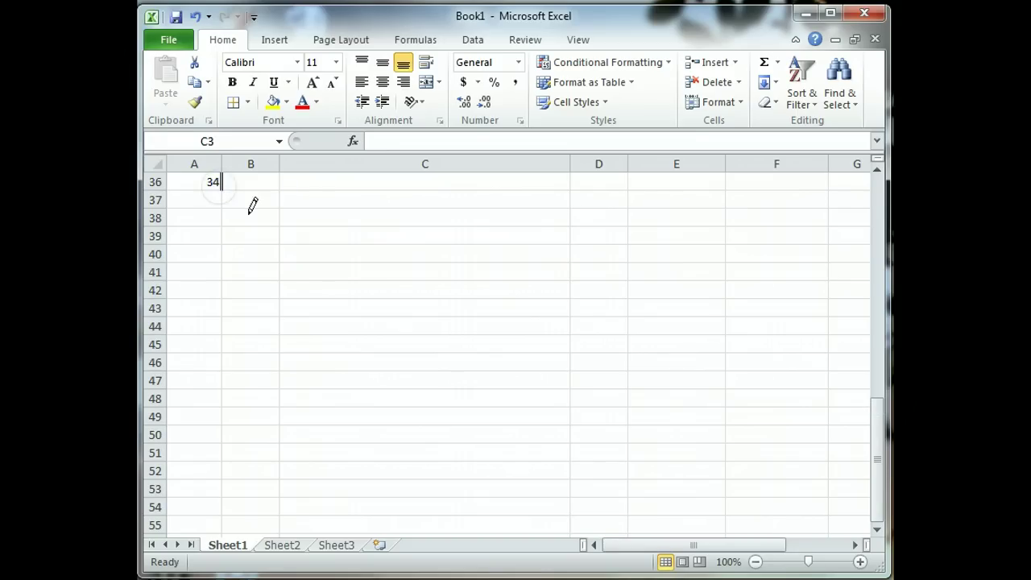
{"action": "scroll", "coordinate": [270, 264], "scroll_direction": "up", "scroll_amount": 10}
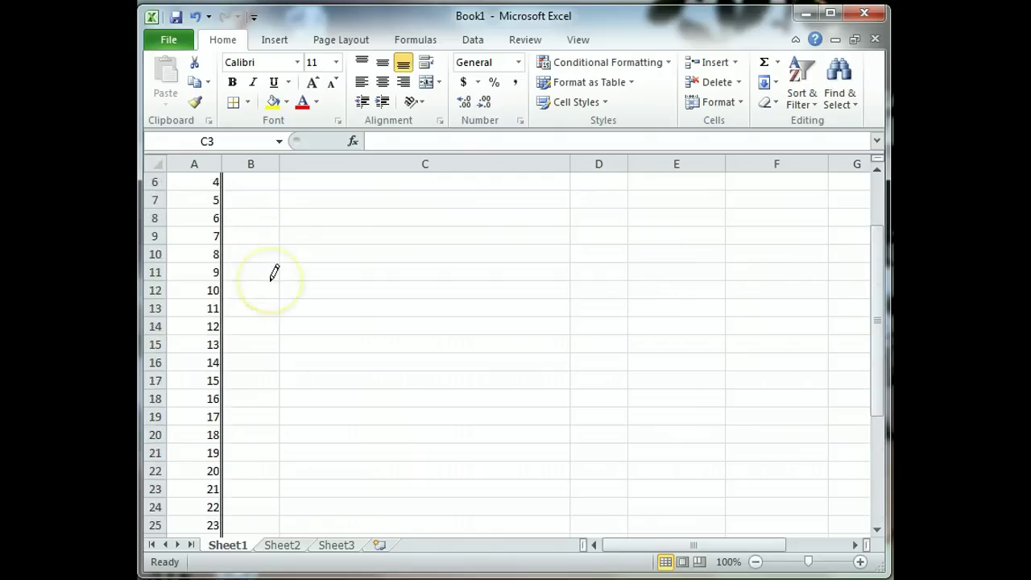
{"action": "scroll", "coordinate": [274, 272], "scroll_direction": "up", "scroll_amount": 2}
{"action": "scroll", "coordinate": [270, 280], "scroll_direction": "down", "scroll_amount": 1}
{"action": "scroll", "coordinate": [271, 279], "scroll_direction": "up", "scroll_amount": 1}
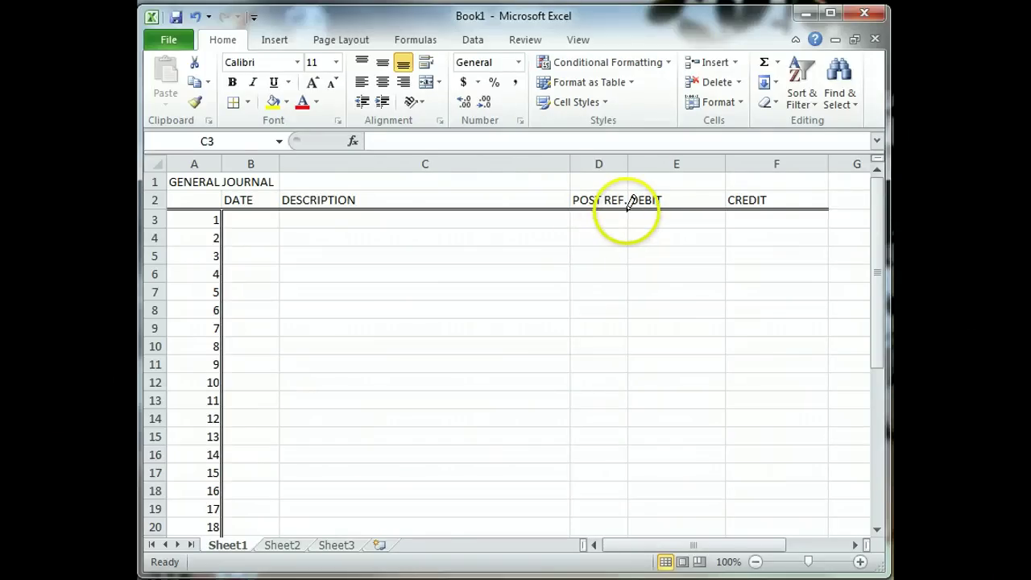
Draw vertical double-line borders along the right edges of the POST REF., DEBIT and CREDIT columns, from row 3 down to row 36
{"action": "mouse_move", "coordinate": [628, 212]}
{"action": "left_mouse_down"}
{"action": "mouse_move", "coordinate": [630, 533]}
{"action": "mouse_move", "coordinate": [628, 462]}
{"action": "mouse_move", "coordinate": [628, 473]}
{"action": "left_mouse_up"}
{"action": "scroll", "coordinate": [651, 430], "scroll_direction": "up", "scroll_amount": 6}
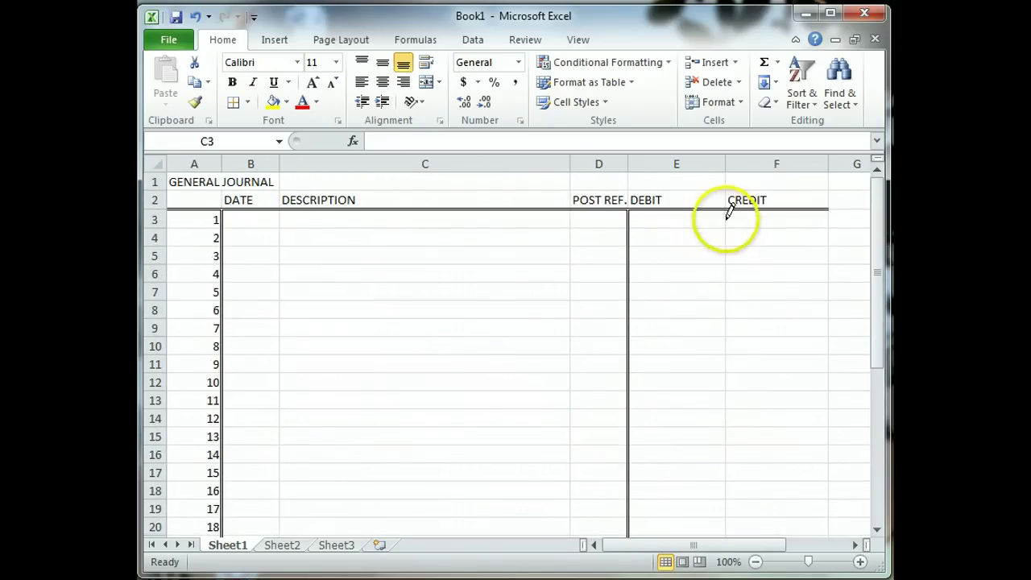
{"action": "mouse_move", "coordinate": [727, 211]}
{"action": "left_mouse_down"}
{"action": "mouse_move", "coordinate": [723, 539]}
{"action": "mouse_move", "coordinate": [729, 444]}
{"action": "left_mouse_up"}
{"action": "scroll", "coordinate": [732, 437], "scroll_direction": "up", "scroll_amount": 7}
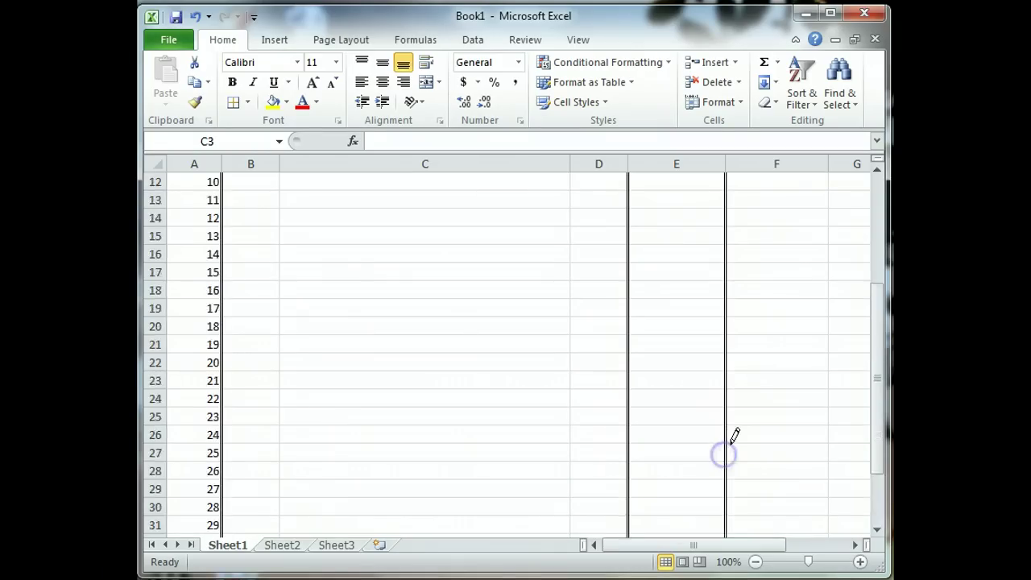
{"action": "mouse_move", "coordinate": [830, 211]}
{"action": "left_mouse_down"}
{"action": "mouse_move", "coordinate": [806, 464]}
{"action": "mouse_move", "coordinate": [829, 508]}
{"action": "mouse_move", "coordinate": [821, 543]}
{"action": "mouse_move", "coordinate": [828, 448]}
{"action": "left_mouse_up"}
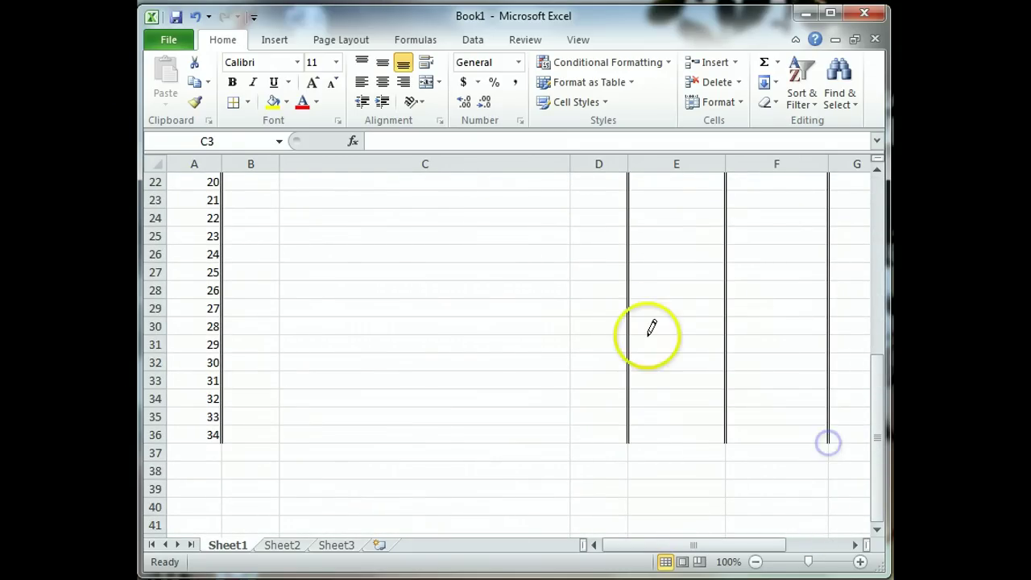
{"action": "scroll", "coordinate": [650, 327], "scroll_direction": "up", "scroll_amount": 6}
{"action": "left_click", "coordinate": [542, 275]}
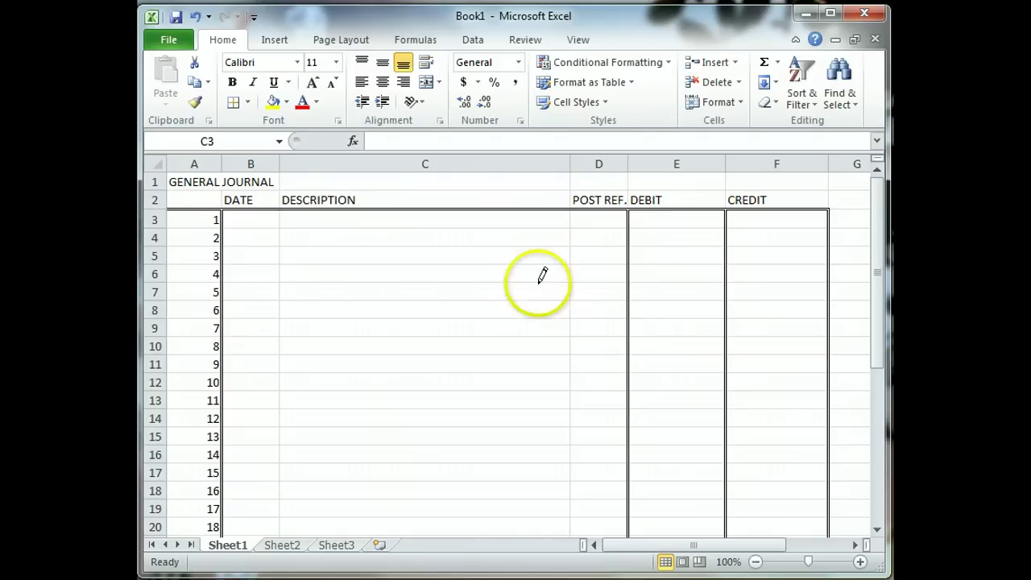
{"action": "left_click", "coordinate": [542, 275]}
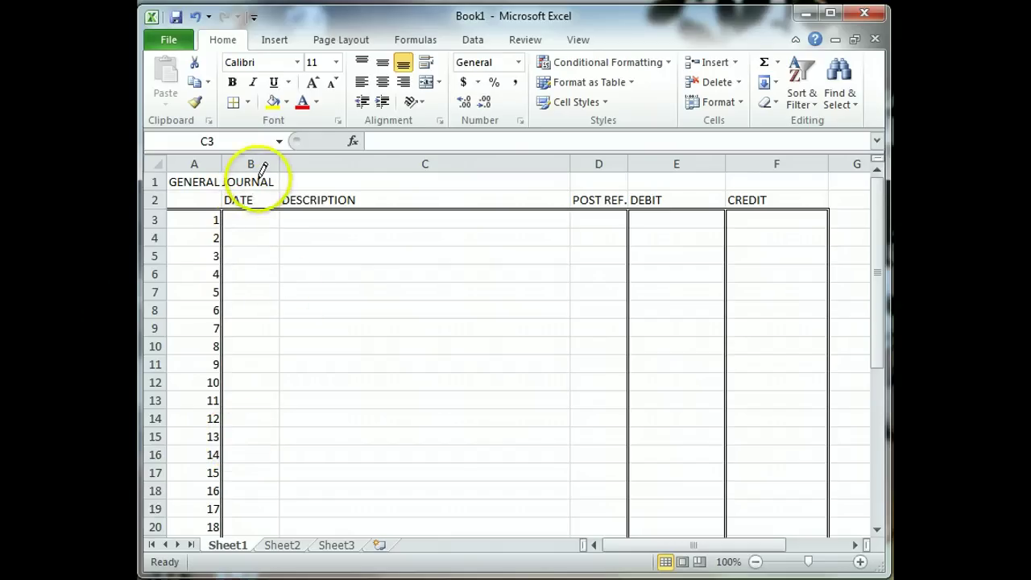
Try a right border on the first DESCRIPTION cell, C3, and undo it
{"action": "left_click", "coordinate": [248, 103]}
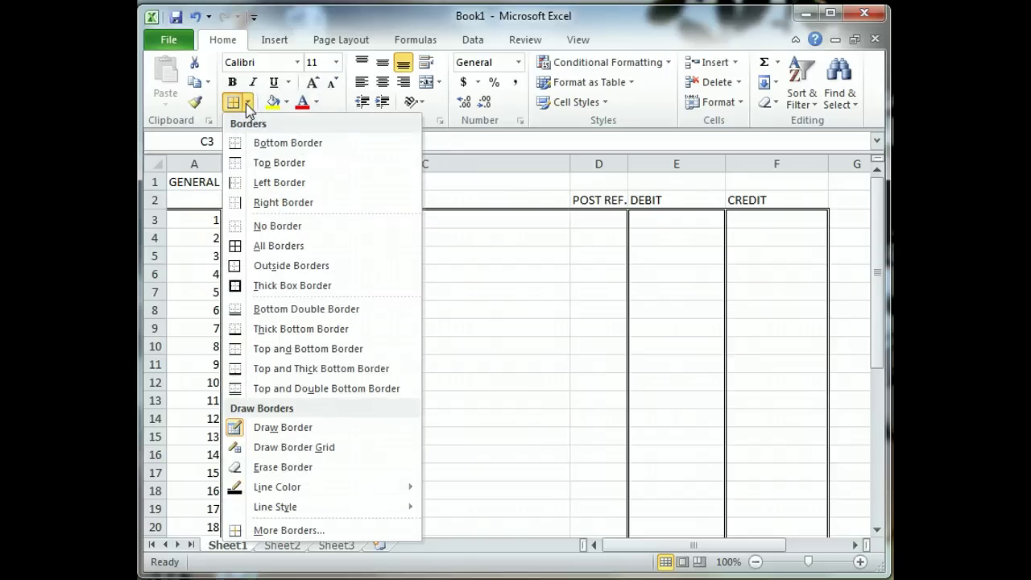
{"action": "left_click", "coordinate": [303, 204]}
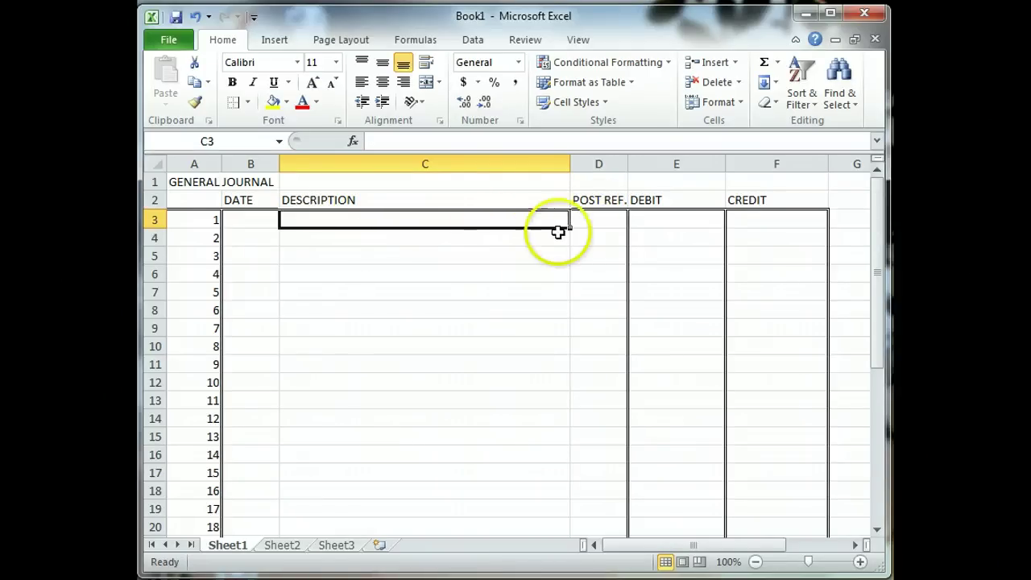
{"action": "left_click", "coordinate": [542, 254]}
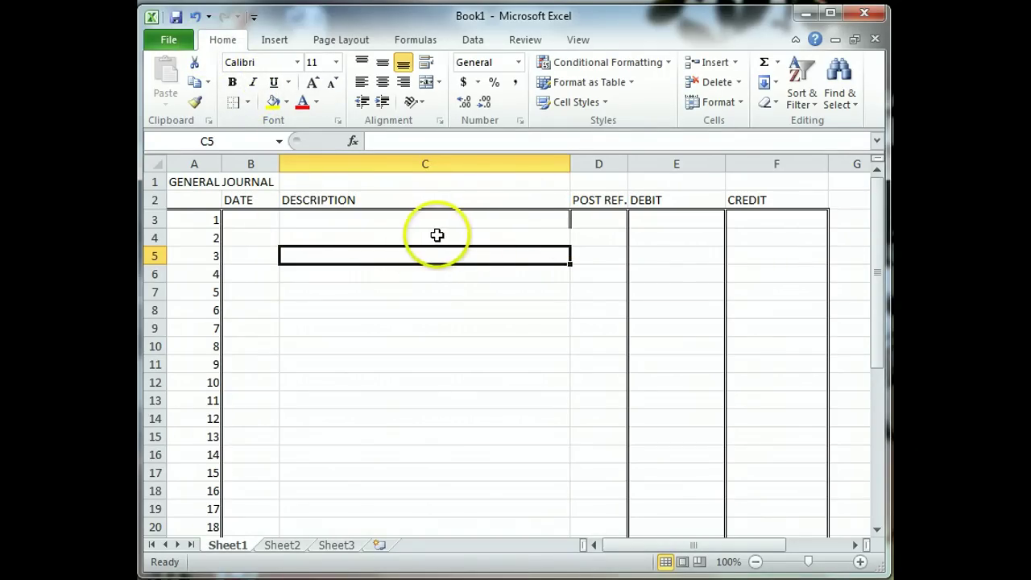
{"action": "left_click", "coordinate": [193, 20]}
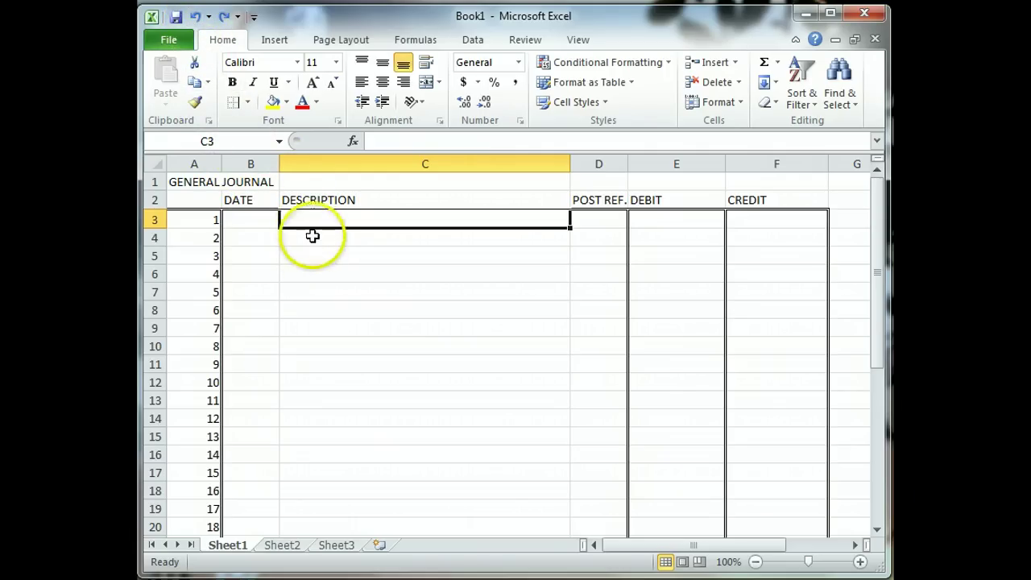
Apply a right border to the DATE cells B3:B36
{"action": "left_click", "coordinate": [263, 222]}
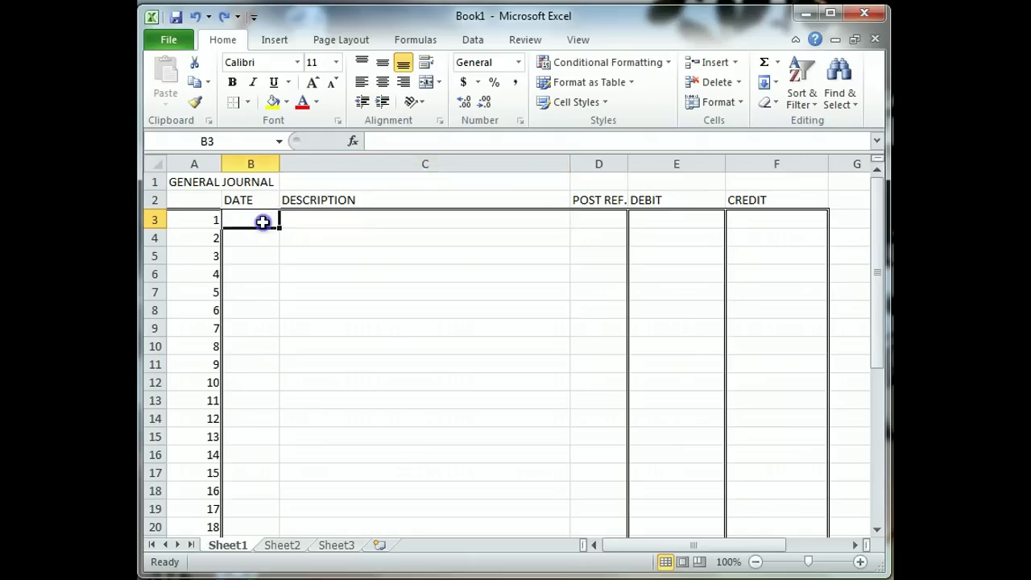
{"action": "left_click_drag", "start_coordinate": [262, 226], "coordinate": [257, 502]}
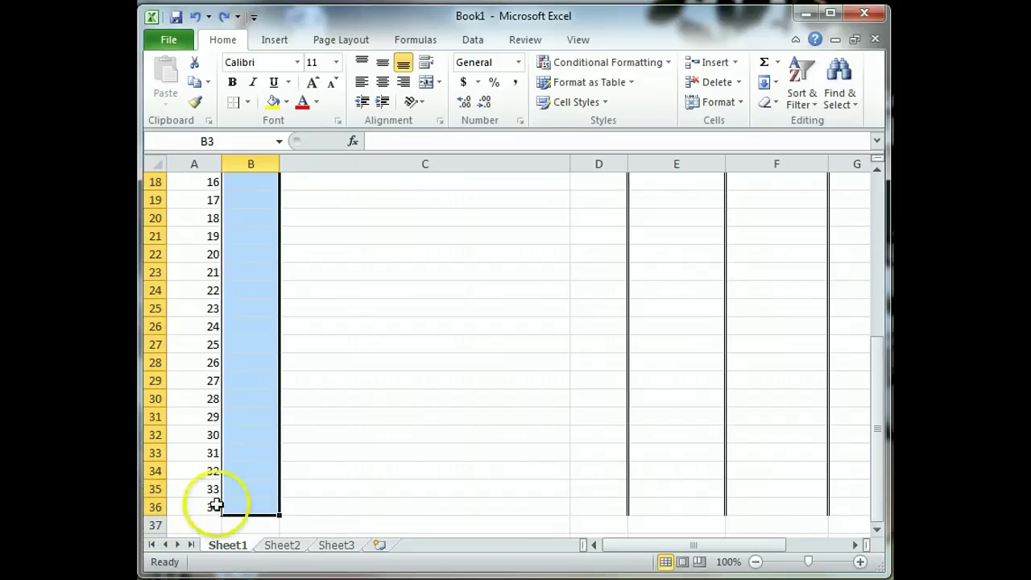
{"action": "left_click", "coordinate": [249, 103]}
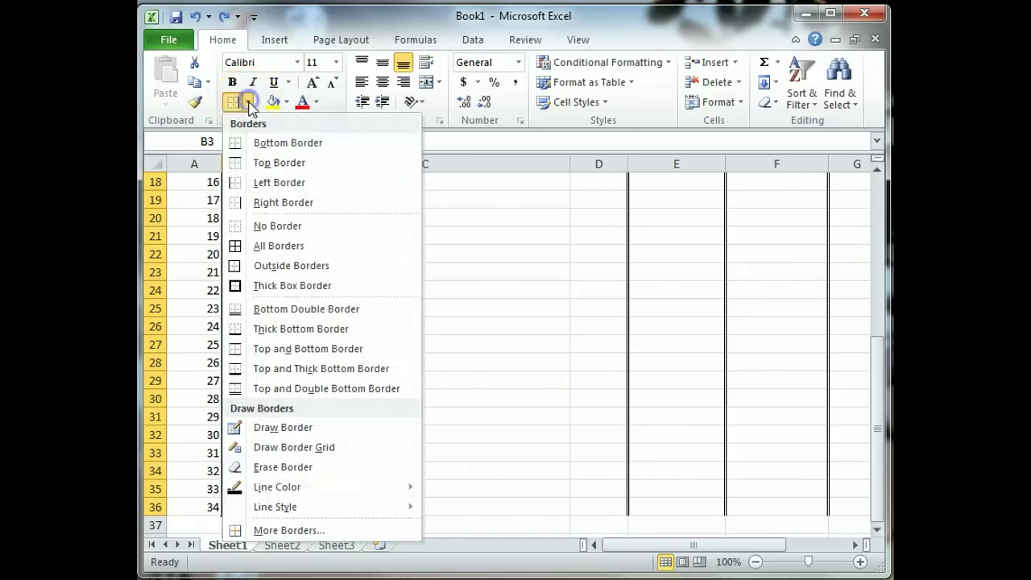
{"action": "left_click", "coordinate": [266, 202]}
{"action": "left_click", "coordinate": [260, 273]}
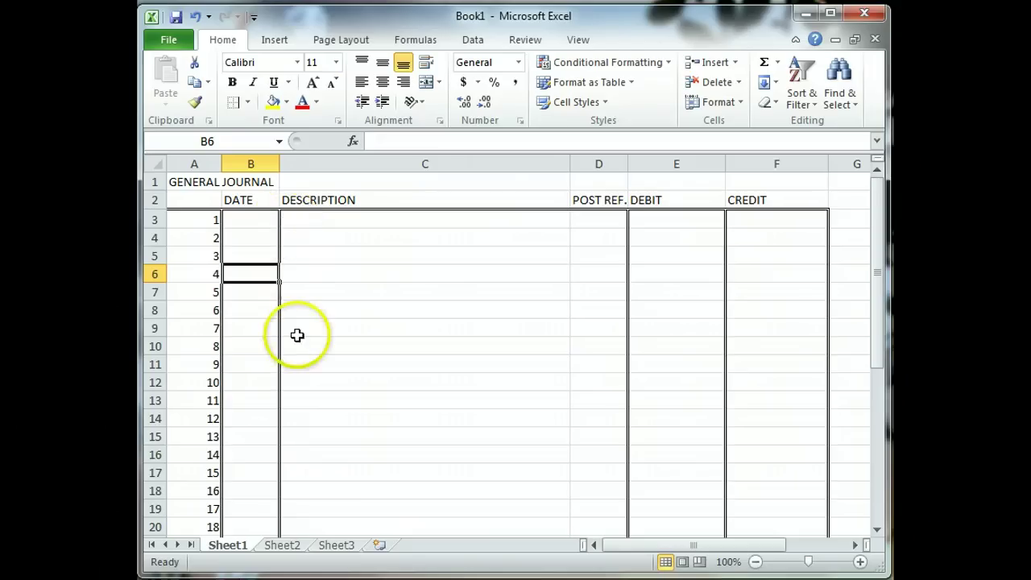
Reselect the DATE cells B3:B36 and apply the right border to them again
{"action": "left_click", "coordinate": [254, 218]}
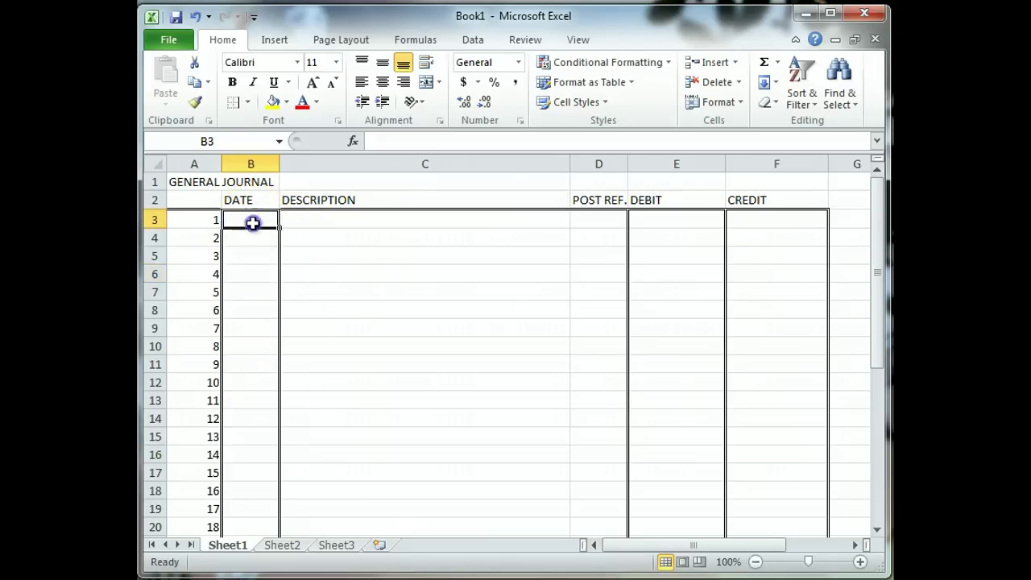
{"action": "left_click_drag", "start_coordinate": [252, 223], "coordinate": [265, 510]}
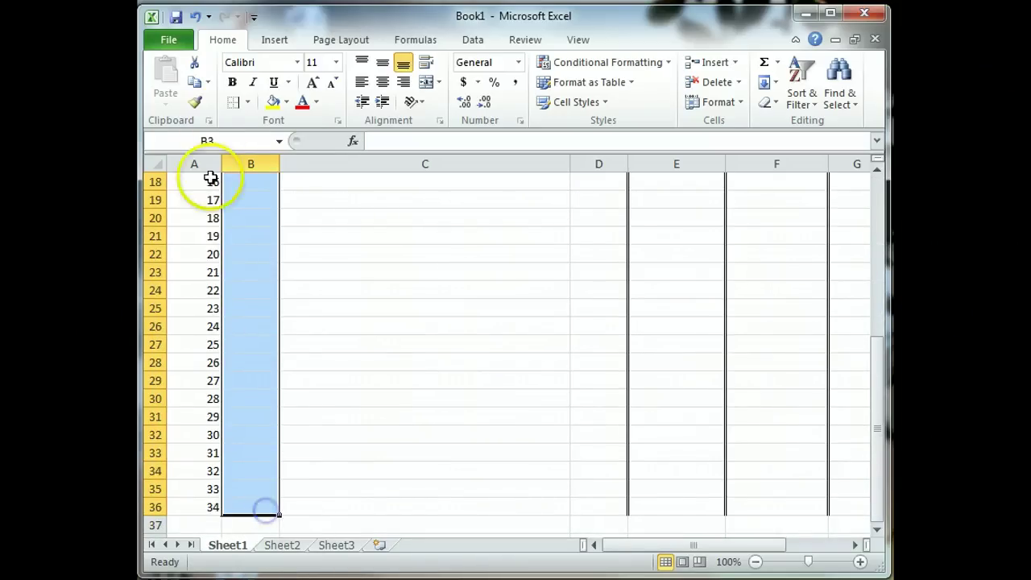
{"action": "left_click", "coordinate": [236, 103]}
{"action": "scroll", "coordinate": [250, 191], "scroll_direction": "up", "scroll_amount": 6}
{"action": "left_click", "coordinate": [295, 243]}
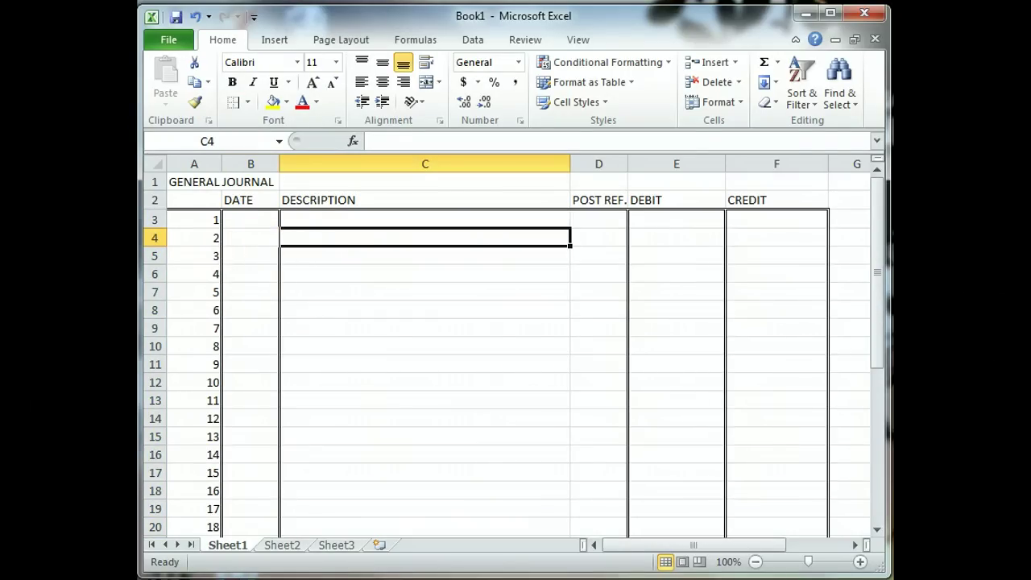
Draw thin single-line vertical borders on both sides of the DESCRIPTION column, running down the numbered journal lines from row 3
{"action": "left_click", "coordinate": [253, 219]}
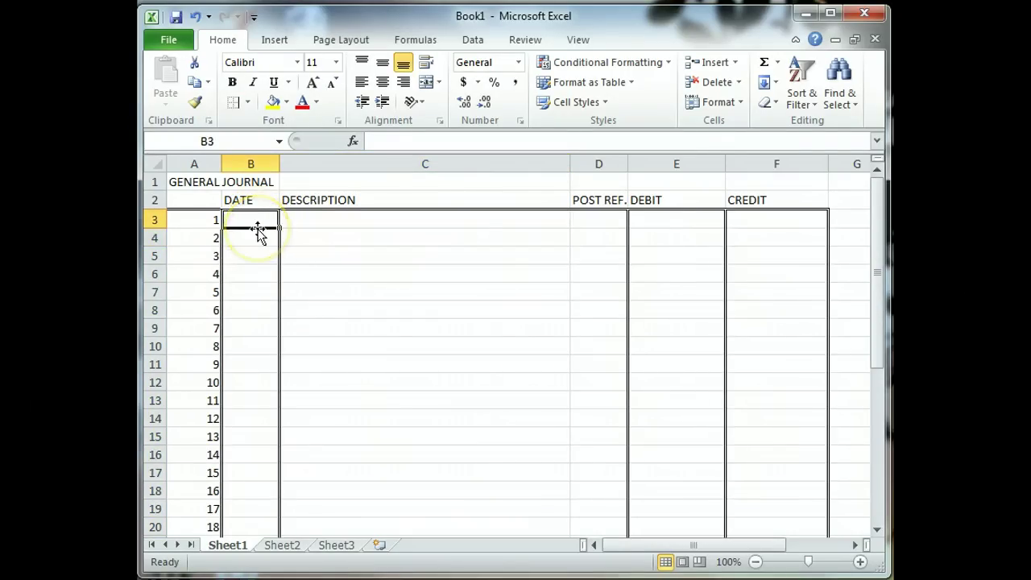
{"action": "left_click", "coordinate": [248, 102]}
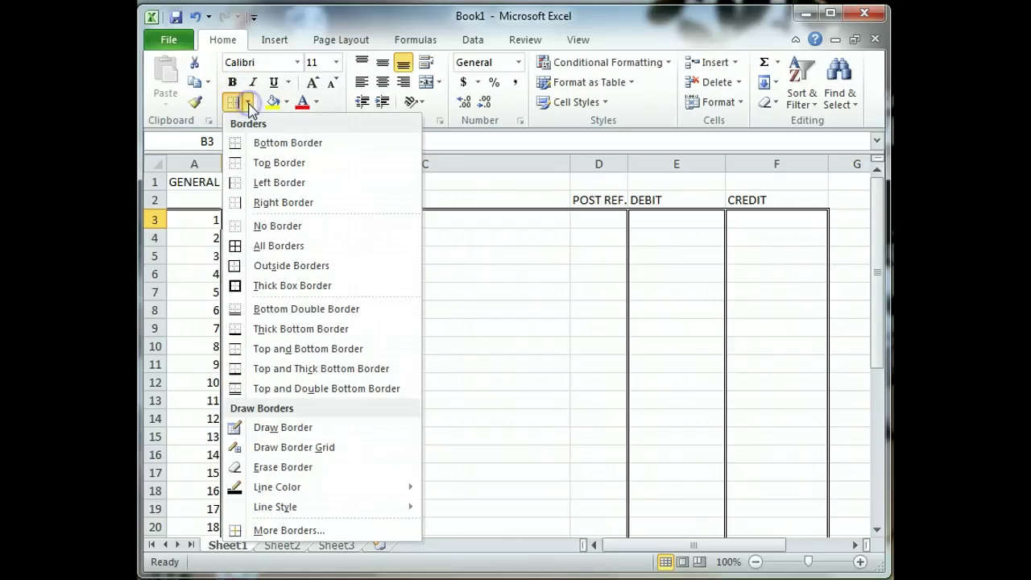
{"action": "mouse_move", "coordinate": [243, 486]}
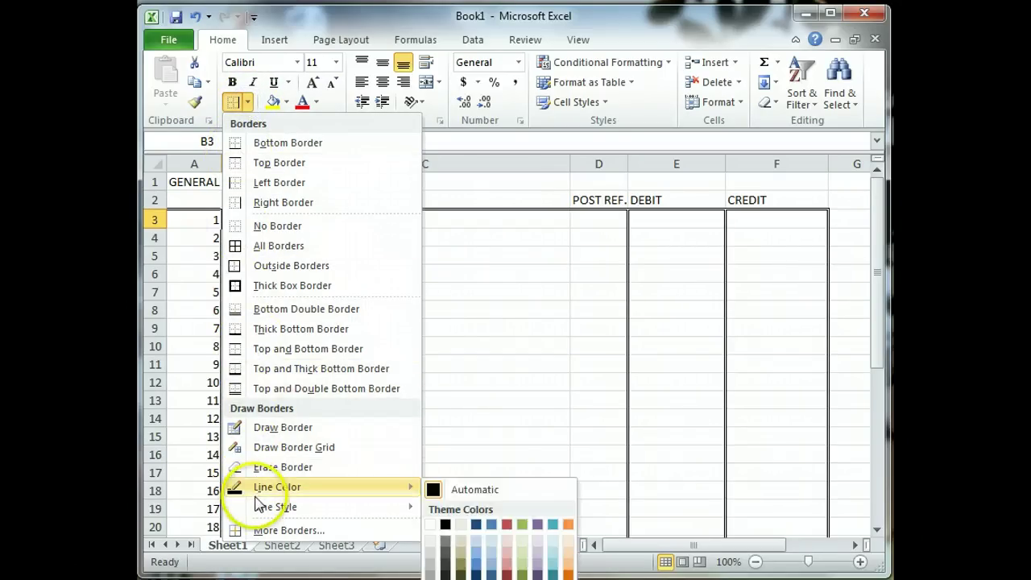
{"action": "mouse_move", "coordinate": [256, 505]}
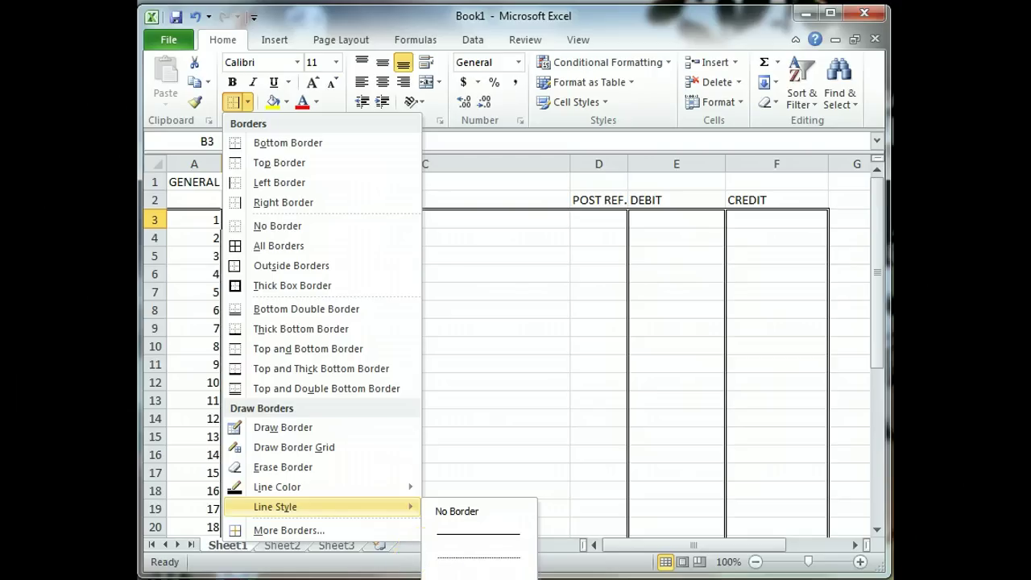
{"action": "left_click", "coordinate": [488, 543]}
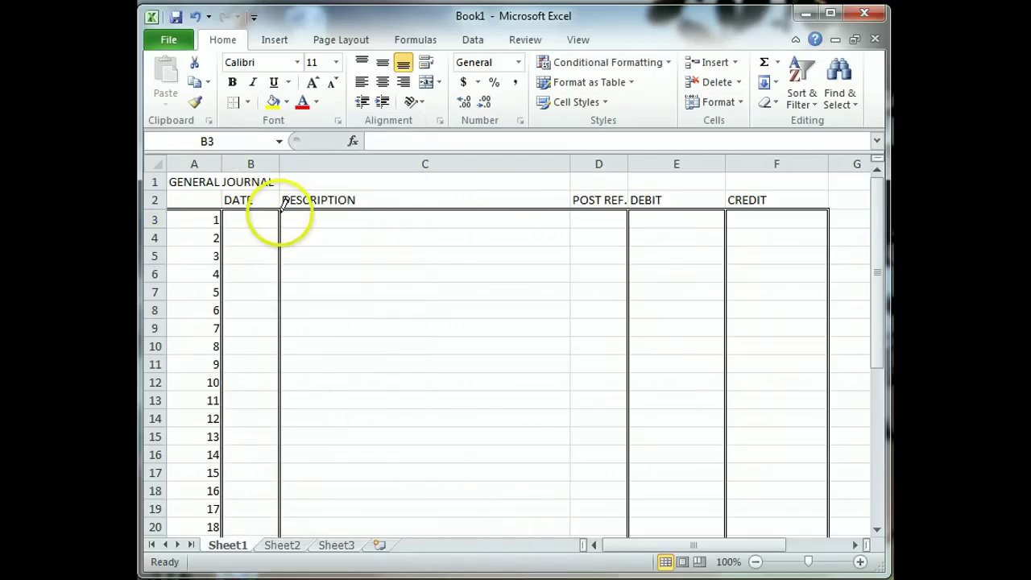
{"action": "left_click_drag", "start_coordinate": [281, 213], "coordinate": [284, 422]}
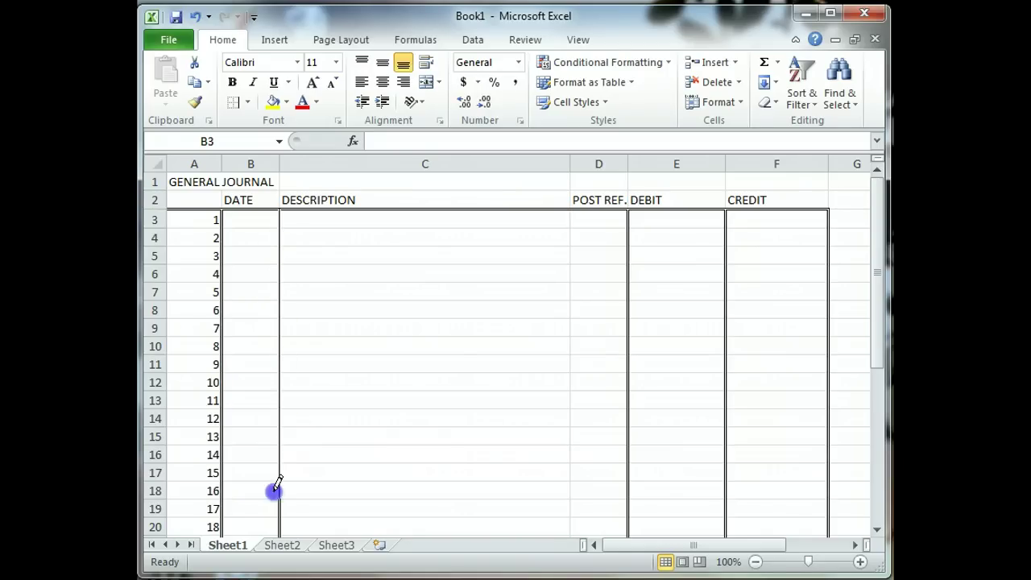
{"action": "mouse_move", "coordinate": [282, 527]}
{"action": "left_mouse_down"}
{"action": "mouse_move", "coordinate": [272, 539]}
{"action": "mouse_move", "coordinate": [297, 416]}
{"action": "mouse_move", "coordinate": [290, 377]}
{"action": "left_mouse_up"}
{"action": "scroll", "coordinate": [314, 366], "scroll_direction": "up", "scroll_amount": 8}
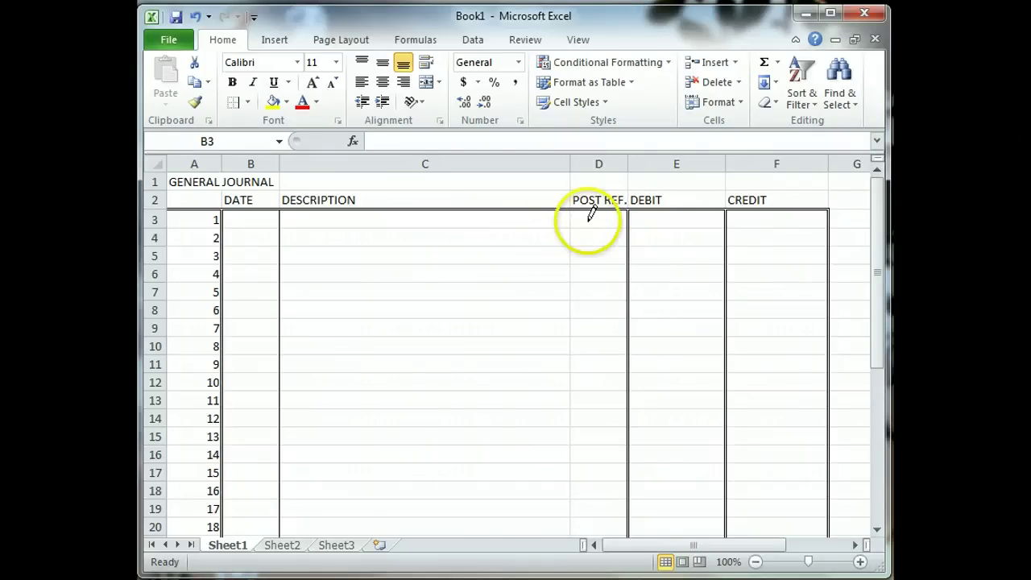
{"action": "mouse_move", "coordinate": [568, 212]}
{"action": "left_mouse_down"}
{"action": "mouse_move", "coordinate": [578, 302]}
{"action": "mouse_move", "coordinate": [563, 555]}
{"action": "mouse_move", "coordinate": [594, 295]}
{"action": "mouse_move", "coordinate": [570, 272]}
{"action": "left_mouse_up"}
{"action": "scroll", "coordinate": [548, 285], "scroll_direction": "up", "scroll_amount": 10}
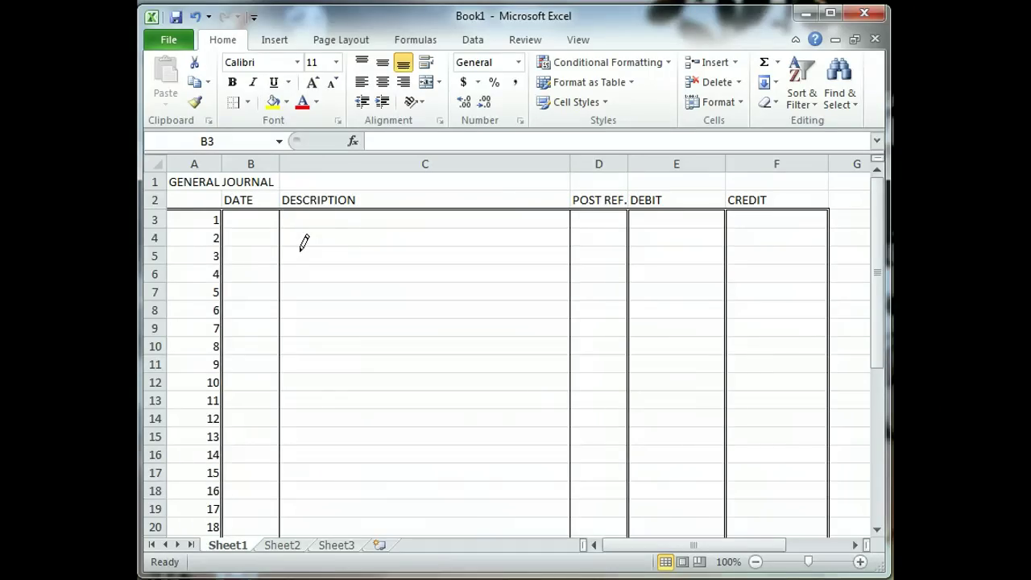
Try drawing thin single-line borders beneath the GENERAL JOURNAL title cells A1 and B1, and undo them
{"action": "mouse_move", "coordinate": [301, 250]}
{"action": "left_mouse_down"}
{"action": "mouse_move", "coordinate": [274, 235]}
{"action": "mouse_move", "coordinate": [260, 179]}
{"action": "mouse_move", "coordinate": [261, 218]}
{"action": "mouse_move", "coordinate": [248, 196]}
{"action": "left_mouse_up"}
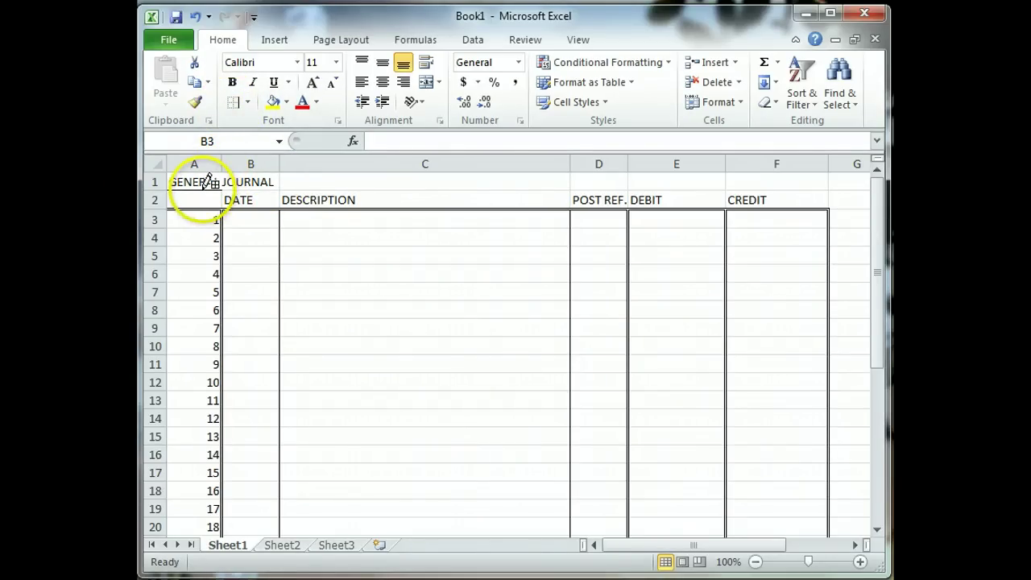
{"action": "left_click", "coordinate": [247, 101]}
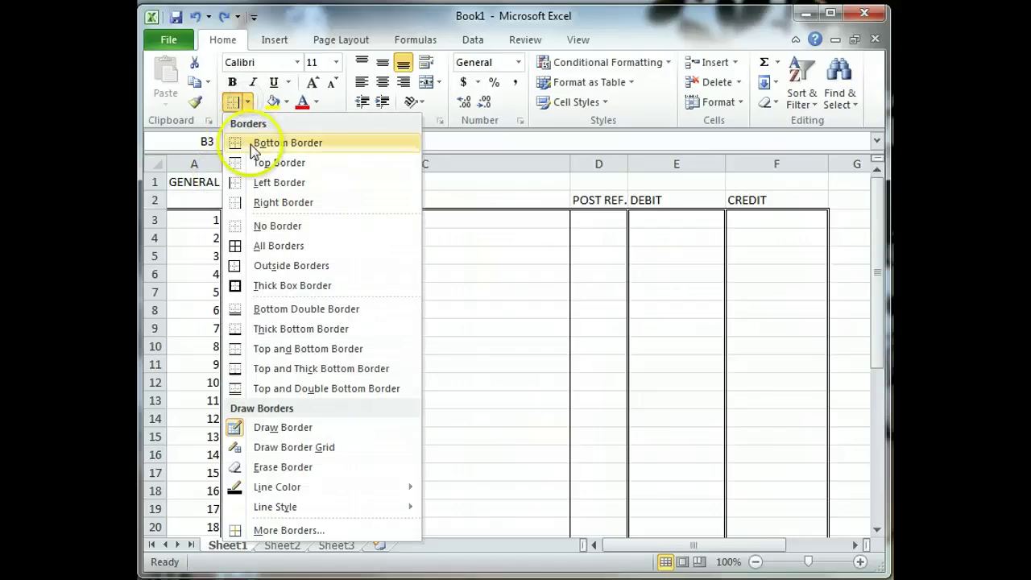
{"action": "left_click", "coordinate": [196, 185]}
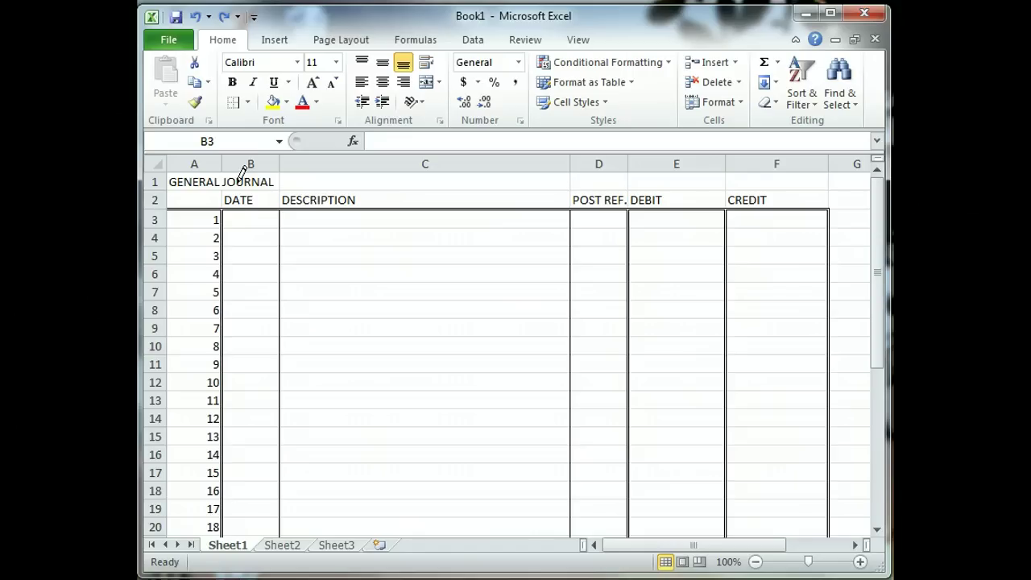
{"action": "left_click", "coordinate": [229, 184]}
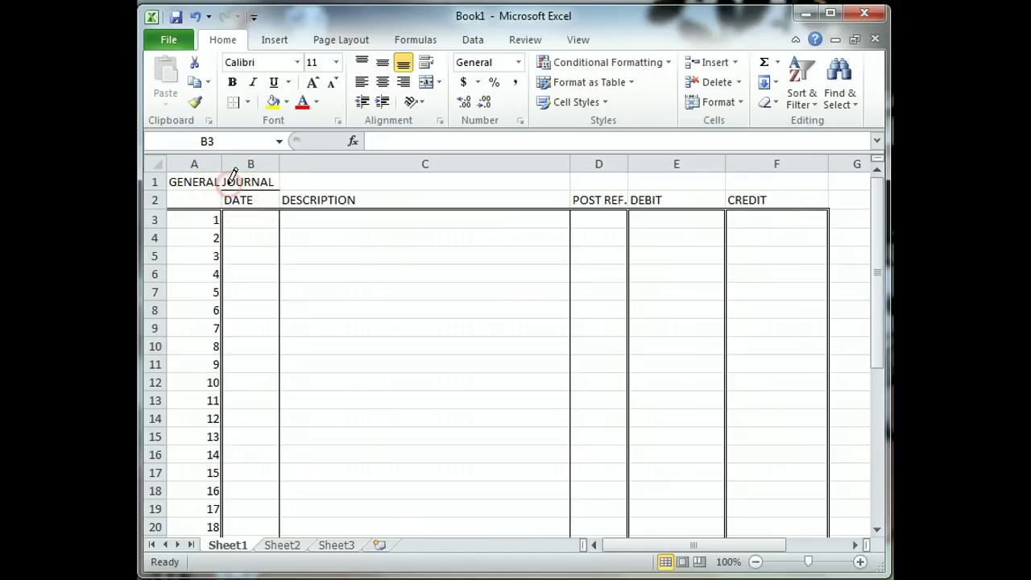
{"action": "key", "text": "Escape"}
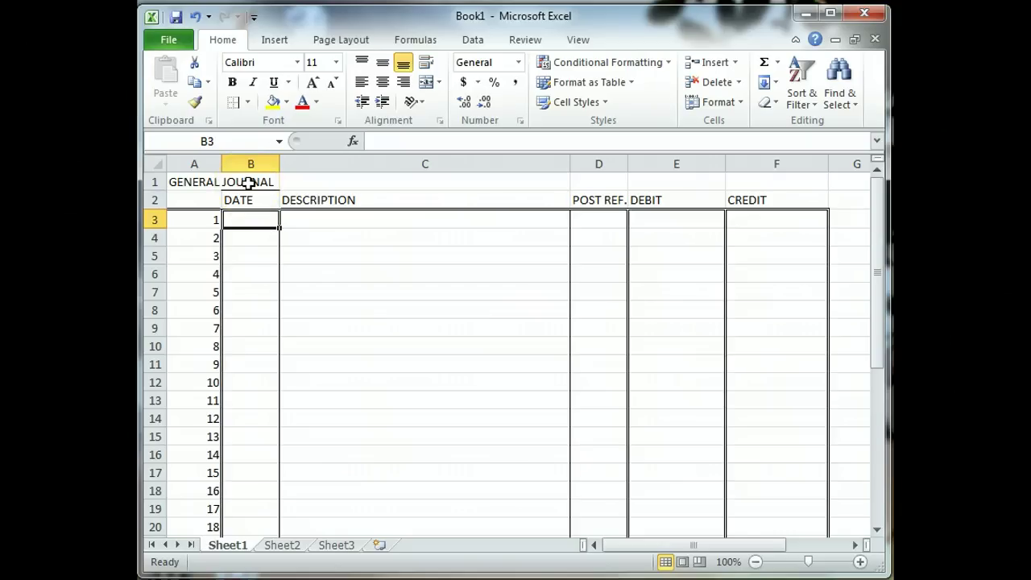
{"action": "left_click", "coordinate": [229, 184]}
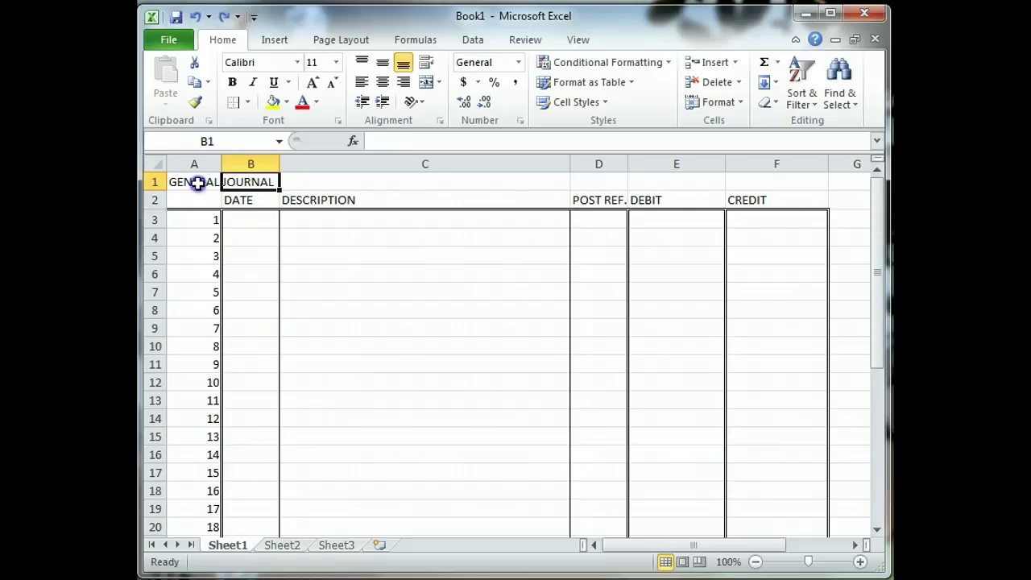
Merge and center the GENERAL JOURNAL title across A1:F1 and make it bold
{"action": "left_click_drag", "start_coordinate": [198, 184], "coordinate": [770, 179]}
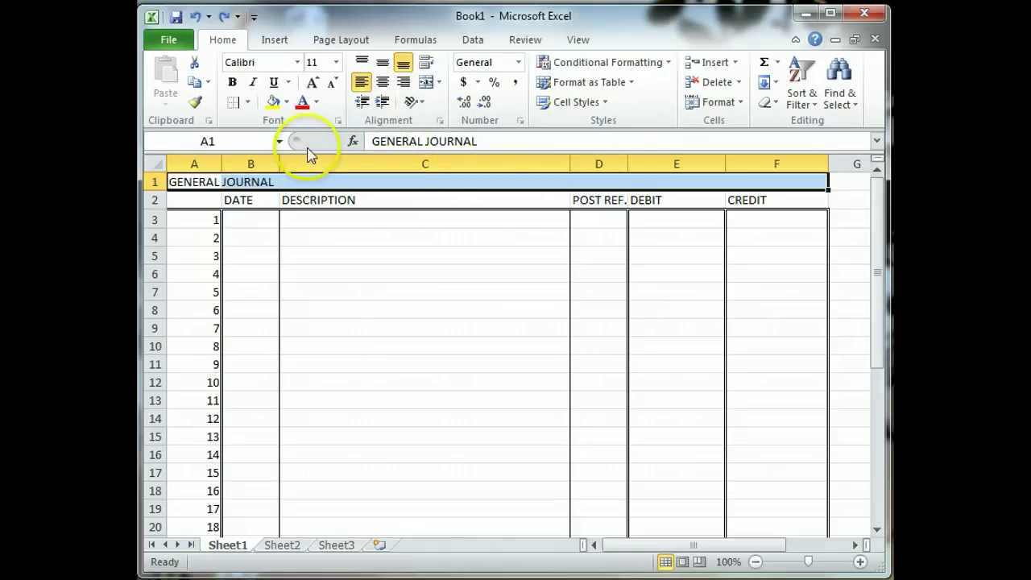
{"action": "left_click", "coordinate": [426, 84]}
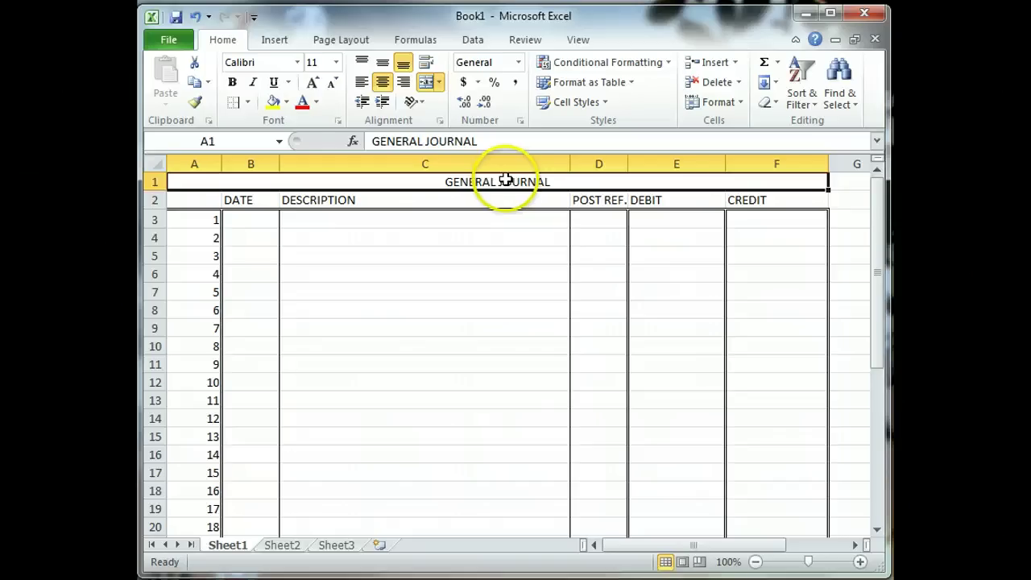
{"action": "left_click", "coordinate": [232, 82]}
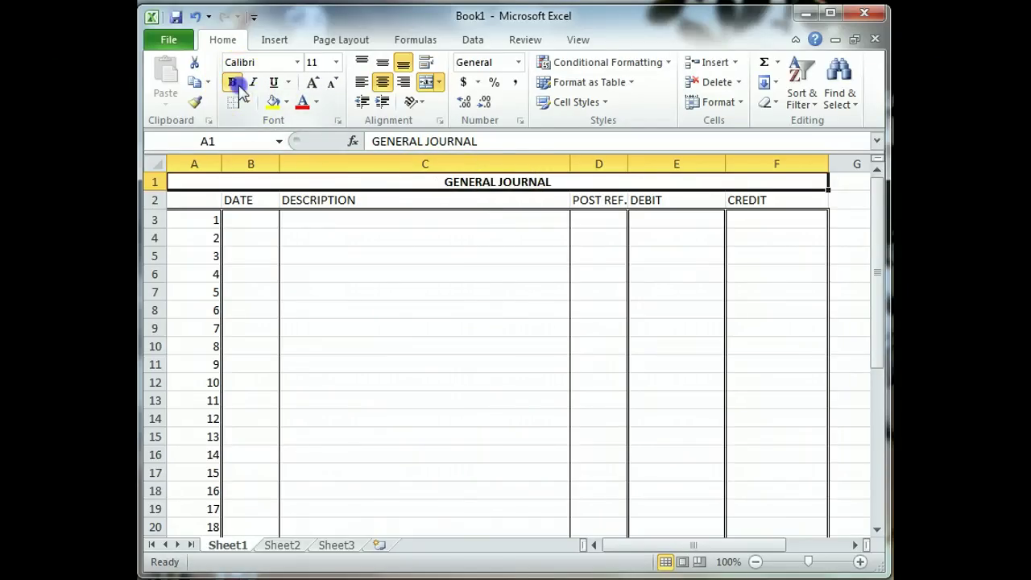
{"action": "left_click", "coordinate": [345, 200]}
{"action": "left_click", "coordinate": [337, 223]}
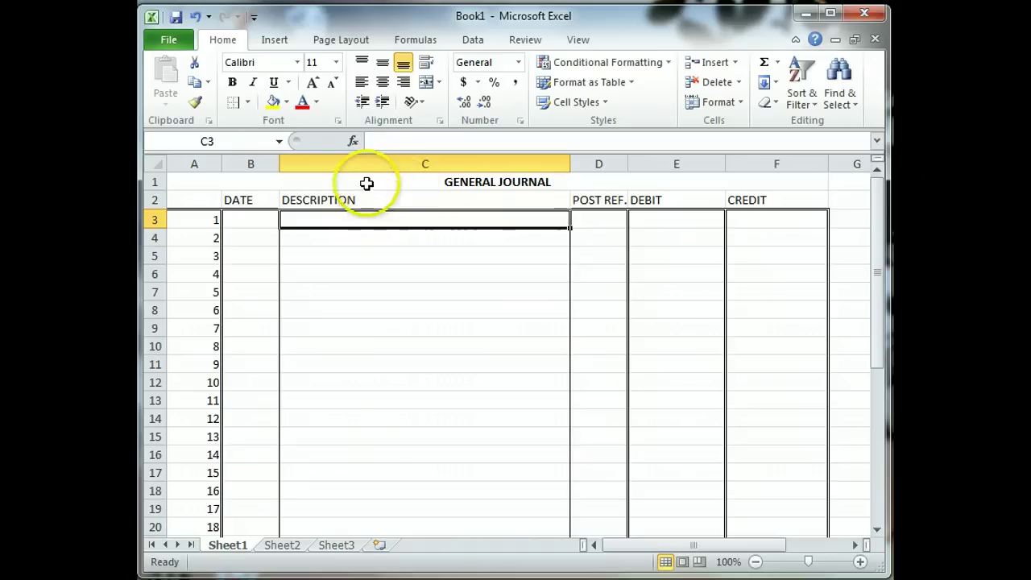
Draw a thin single-line border along the lower edge of the merged title row, A1:F1
{"action": "left_click", "coordinate": [408, 184]}
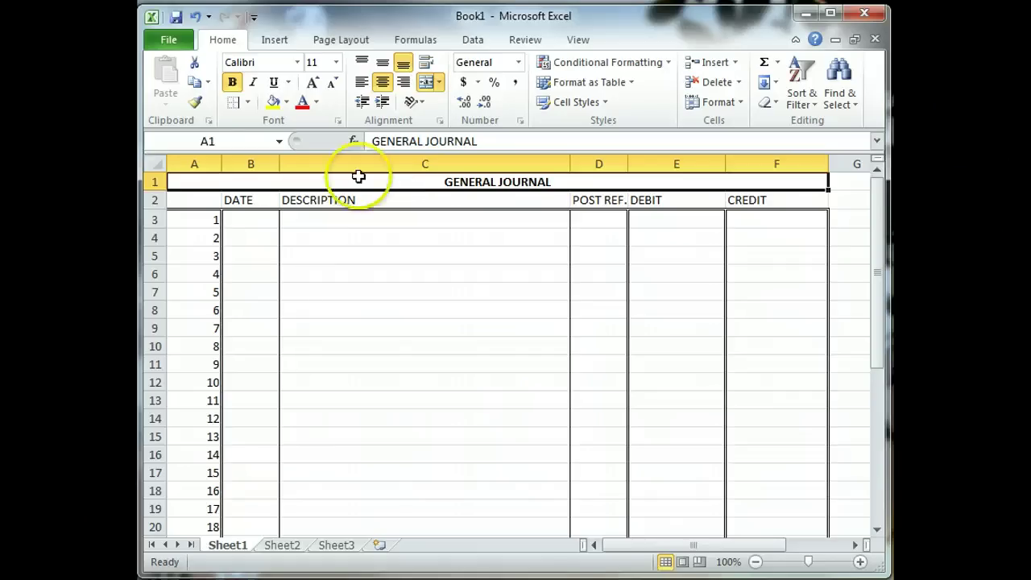
{"action": "left_click", "coordinate": [249, 103]}
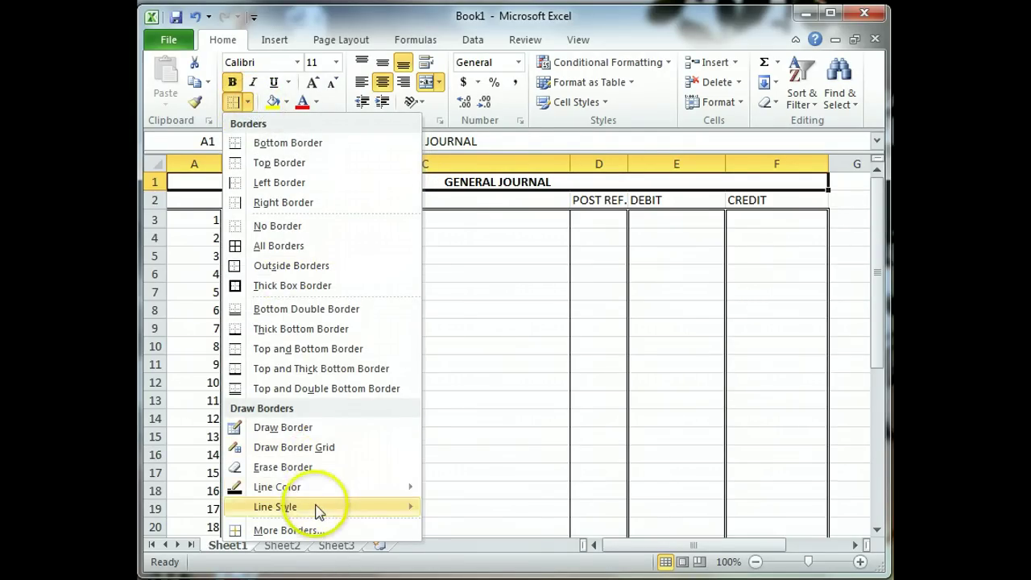
{"action": "mouse_move", "coordinate": [318, 513]}
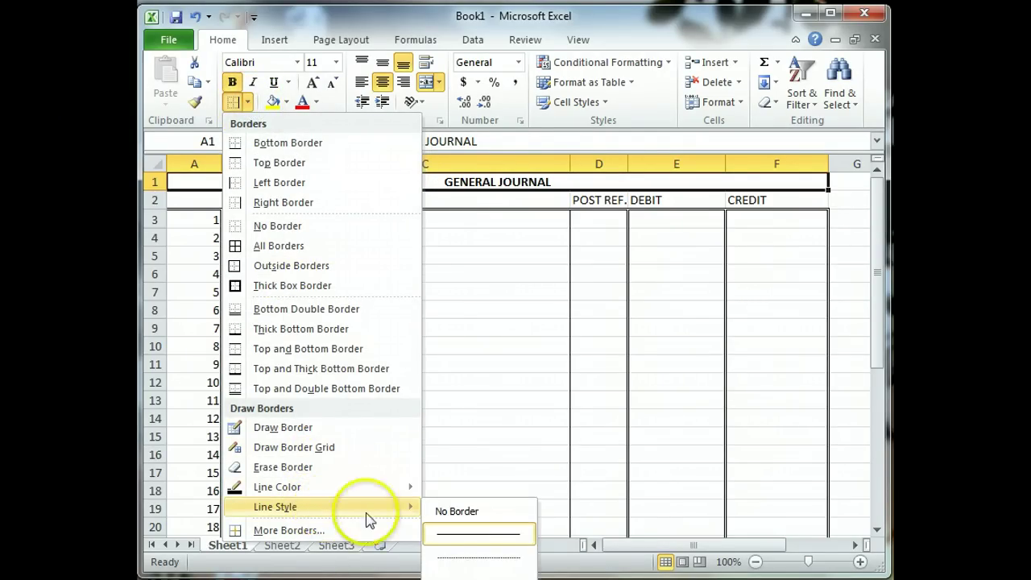
{"action": "left_click", "coordinate": [481, 534]}
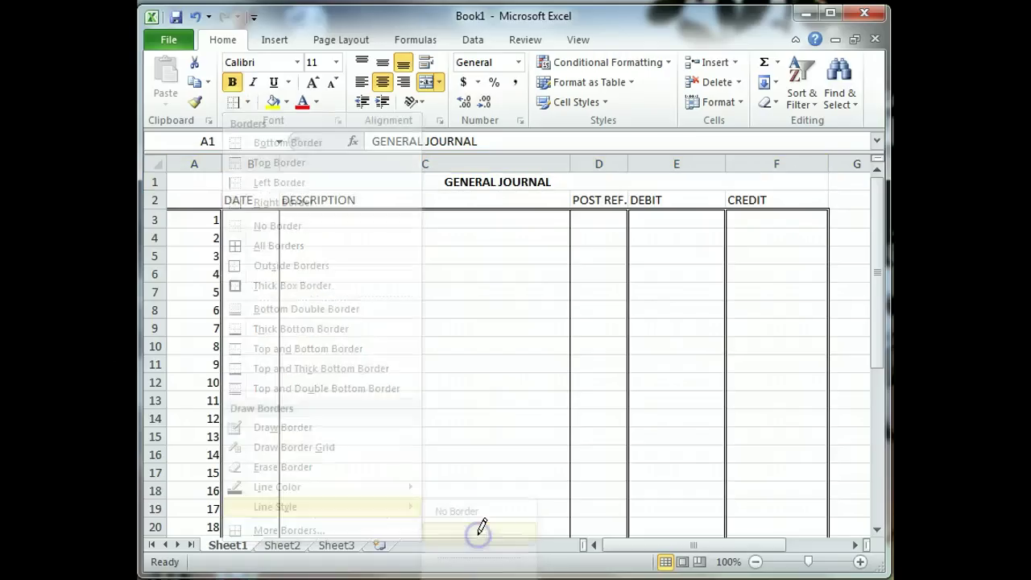
{"action": "mouse_move", "coordinate": [193, 181]}
{"action": "left_mouse_down"}
{"action": "mouse_move", "coordinate": [185, 188]}
{"action": "mouse_move", "coordinate": [563, 169]}
{"action": "left_mouse_up"}
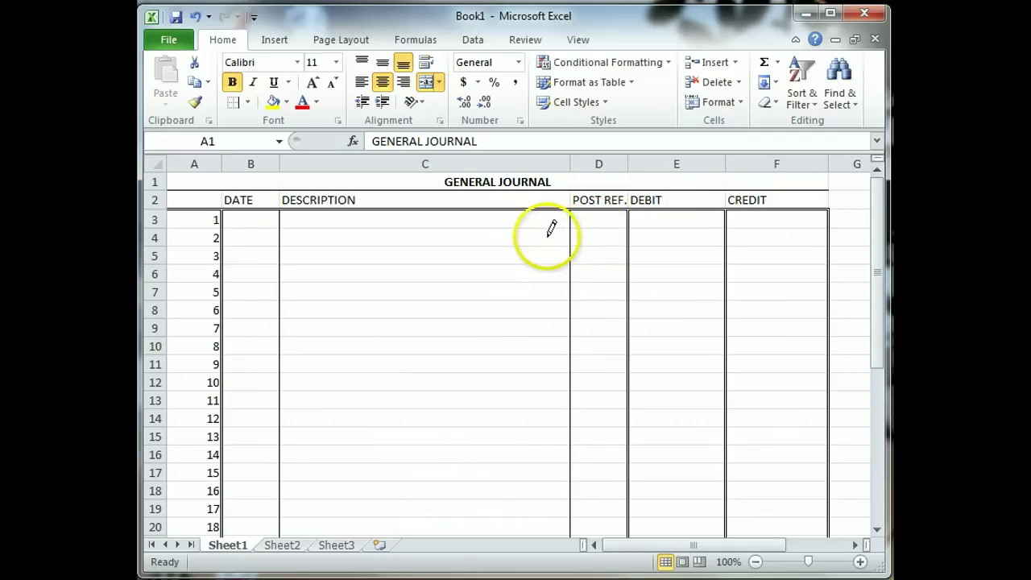
{"action": "key", "text": "Escape"}
{"action": "left_click", "coordinate": [517, 235]}
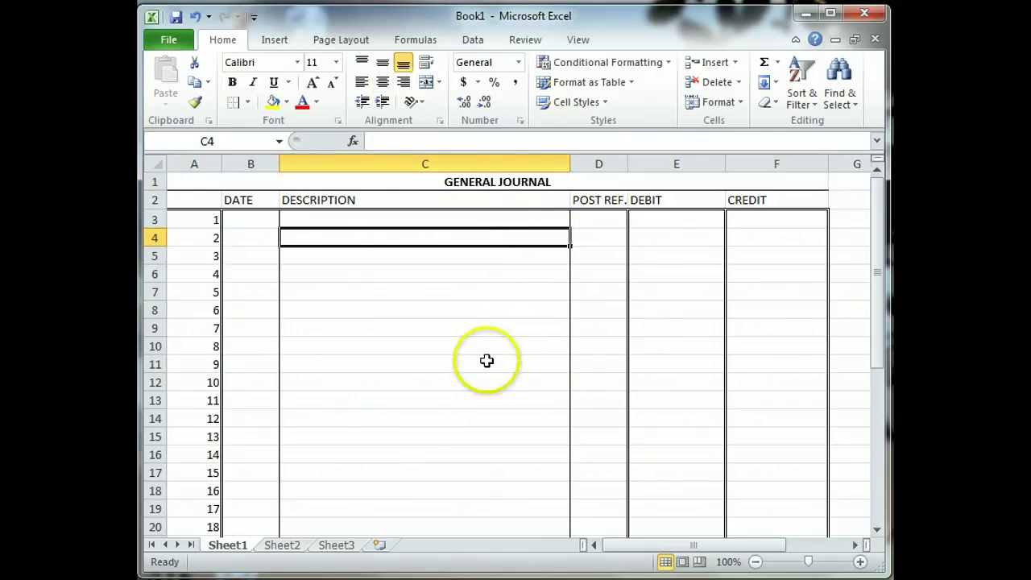
Try applying all borders to the journal body B3:F36, and undo it
{"action": "scroll", "coordinate": [486, 360], "scroll_direction": "down", "scroll_amount": 1}
{"action": "scroll", "coordinate": [486, 360], "scroll_direction": "up", "scroll_amount": 1}
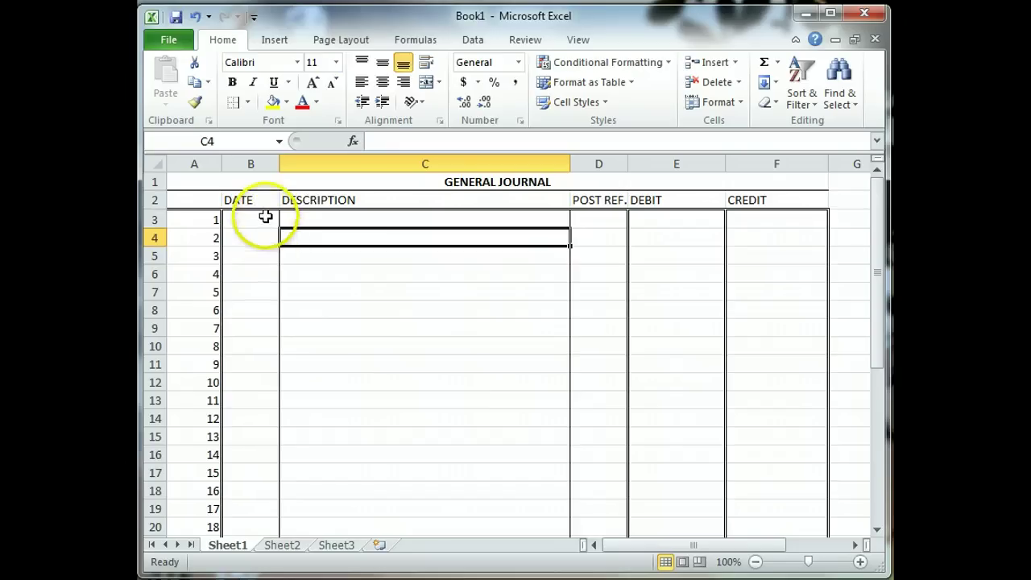
{"action": "left_click_drag", "start_coordinate": [265, 216], "coordinate": [787, 501]}
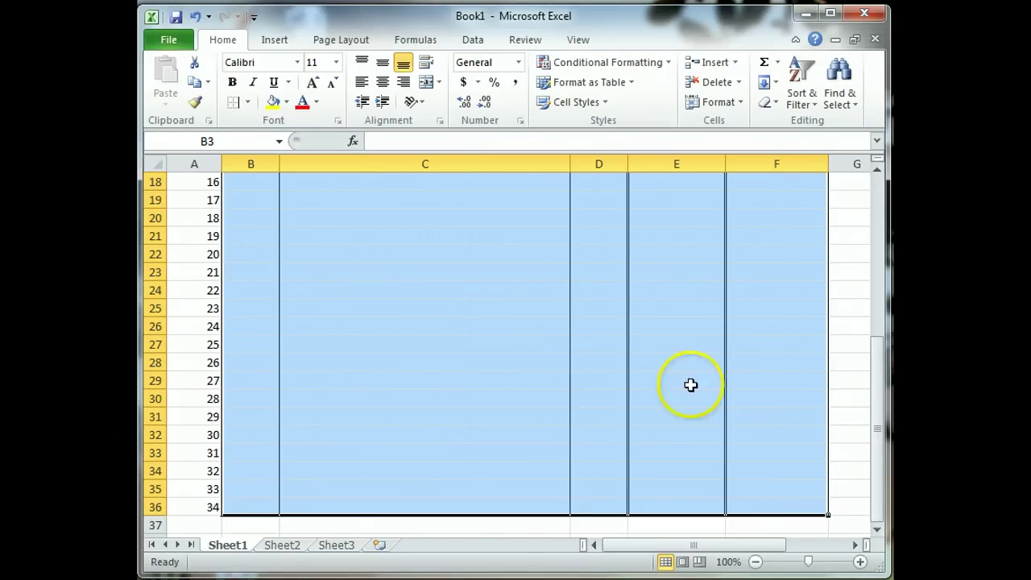
{"action": "left_click", "coordinate": [248, 103]}
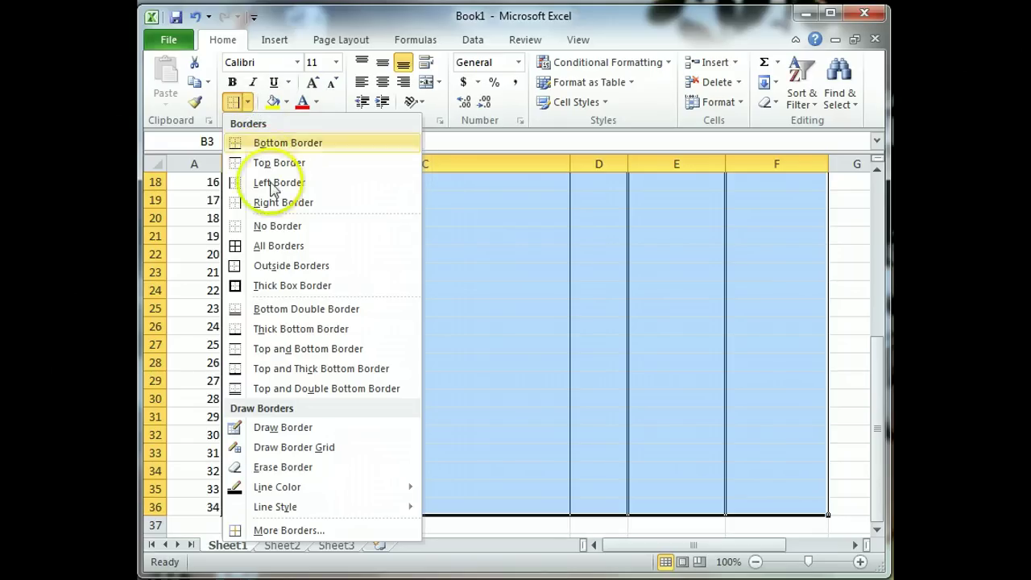
{"action": "scroll", "coordinate": [276, 246], "scroll_direction": "up", "scroll_amount": 6}
{"action": "left_click", "coordinate": [276, 245]}
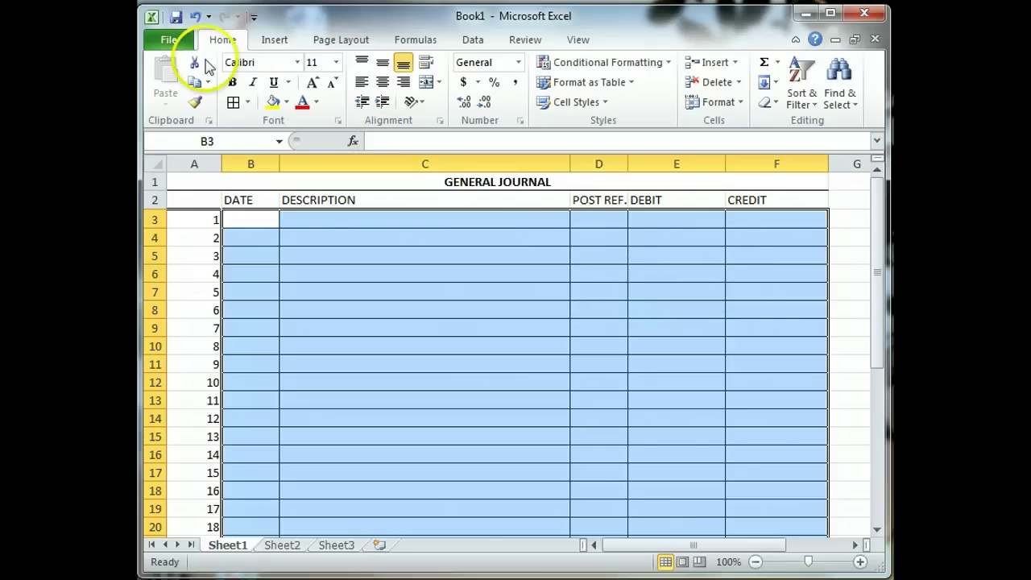
{"action": "left_click", "coordinate": [198, 17]}
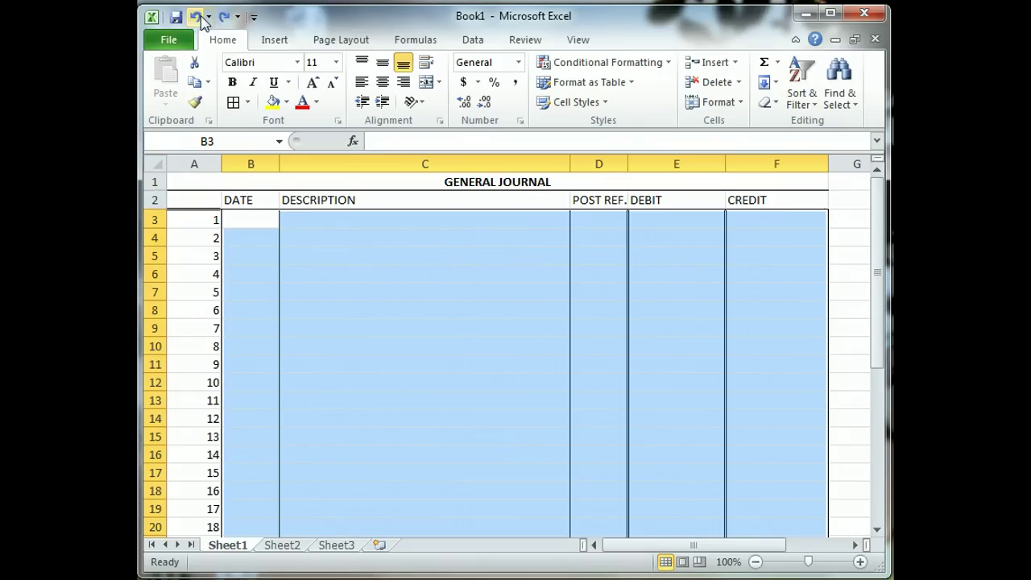
Apply a bottom border to the selected journal body, B3:F36
{"action": "left_click", "coordinate": [248, 101]}
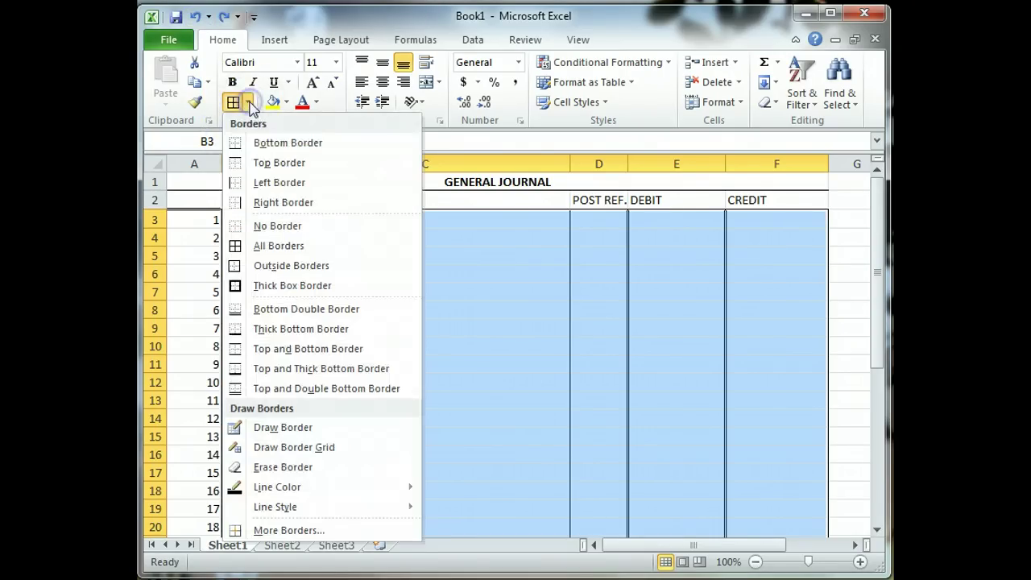
{"action": "left_click", "coordinate": [298, 144]}
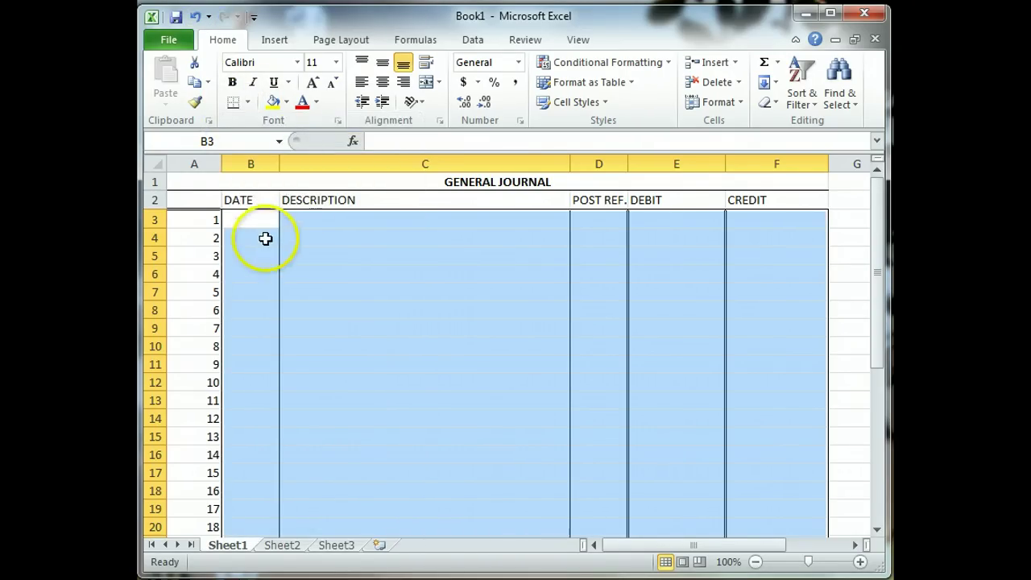
{"action": "left_click", "coordinate": [318, 274]}
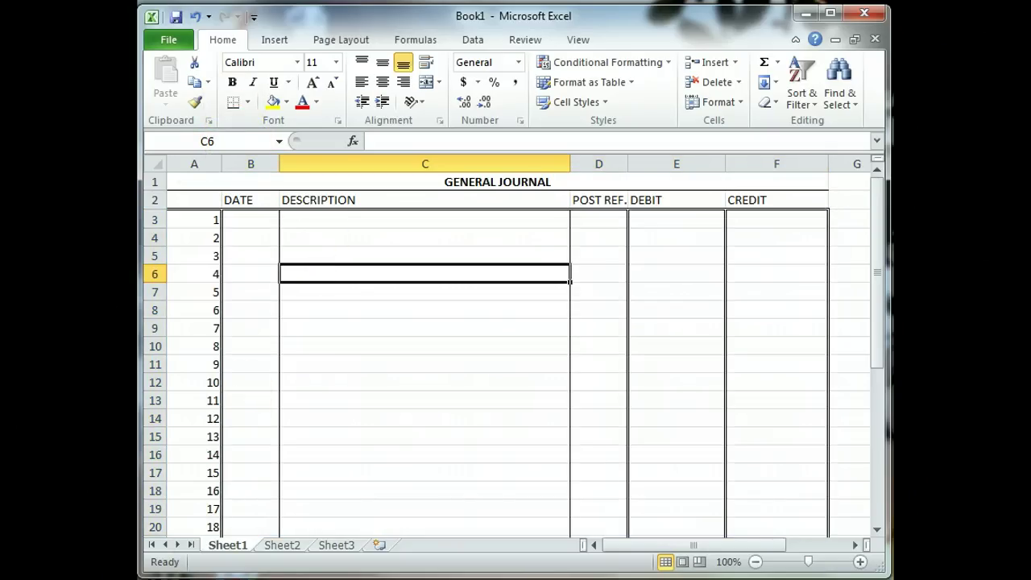
{"action": "left_click", "coordinate": [351, 382]}
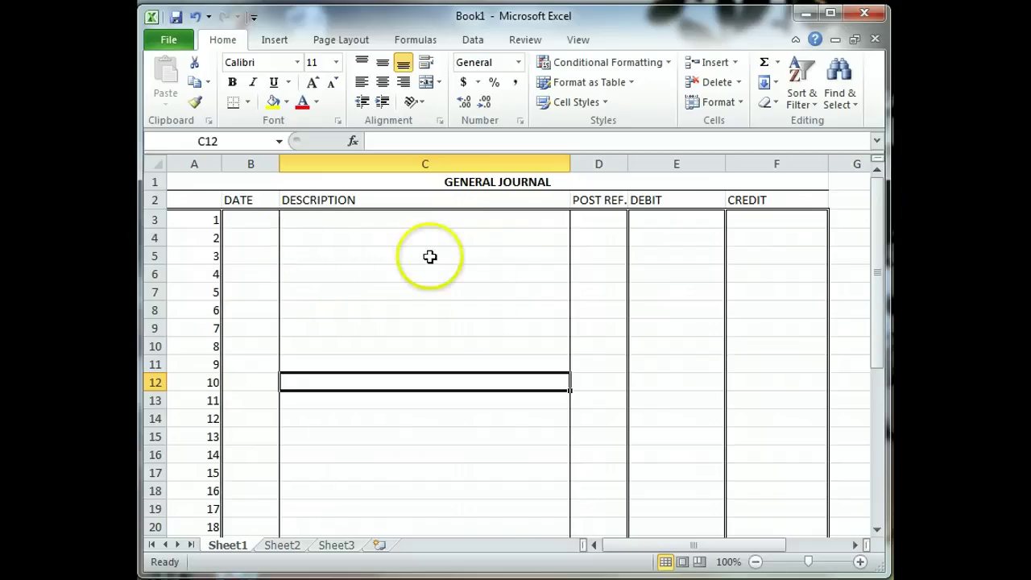
{"action": "left_click", "coordinate": [262, 215]}
{"action": "left_click_drag", "start_coordinate": [262, 216], "coordinate": [827, 519]}
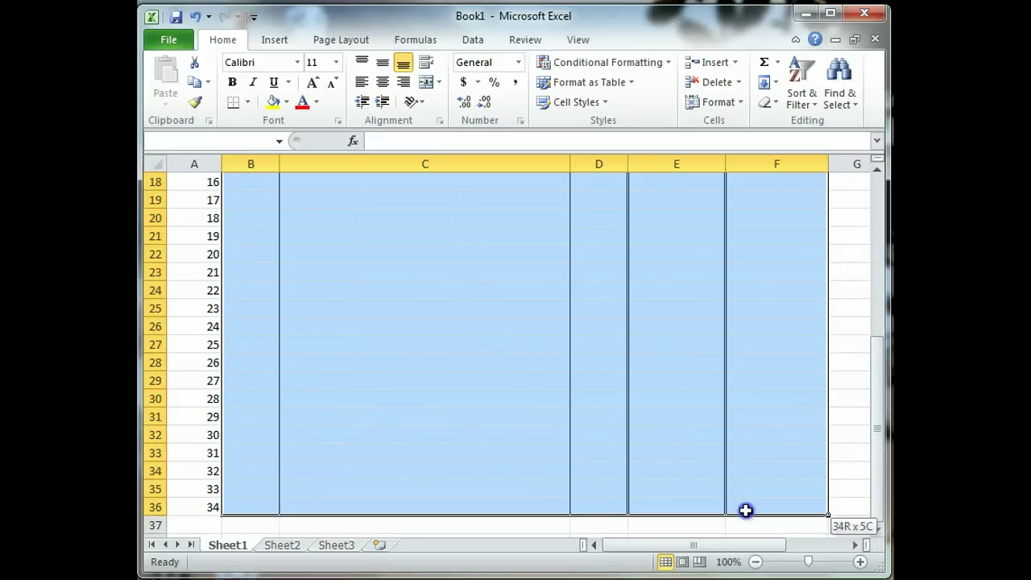
{"action": "left_click_drag", "start_coordinate": [747, 507], "coordinate": [747, 507]}
{"action": "left_click", "coordinate": [456, 408]}
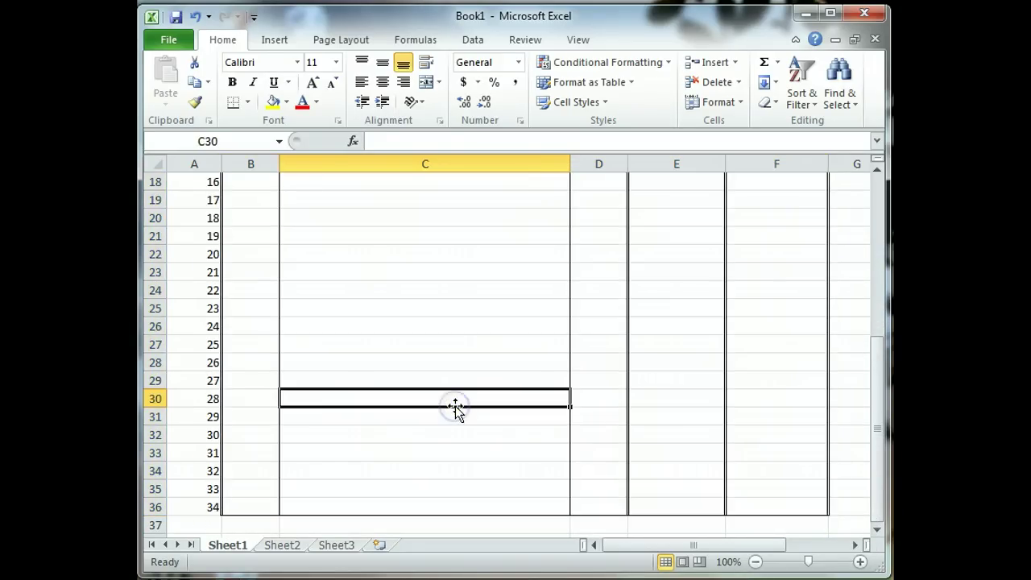
{"action": "scroll", "coordinate": [456, 407], "scroll_direction": "up", "scroll_amount": 6}
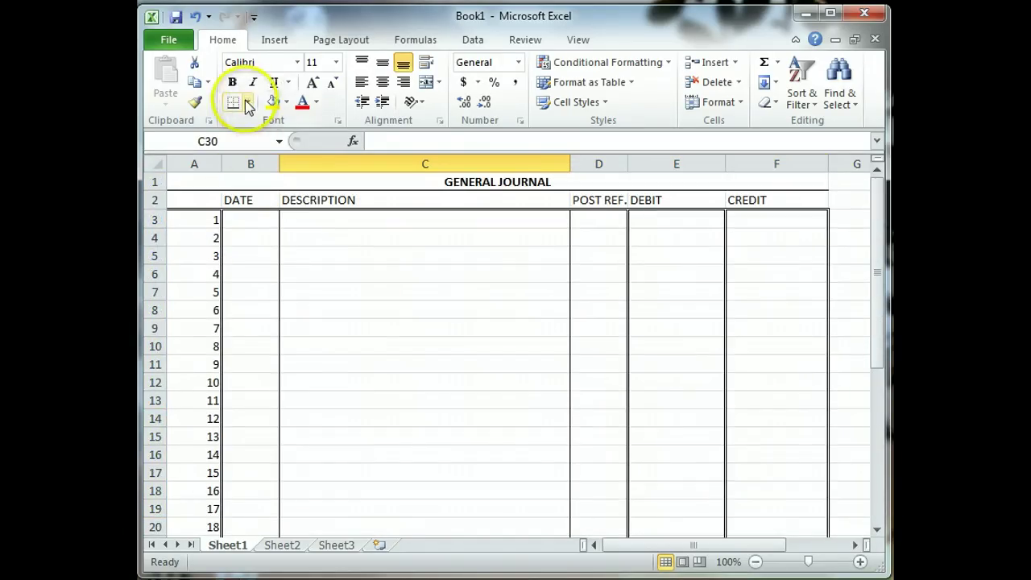
{"action": "left_click", "coordinate": [374, 254]}
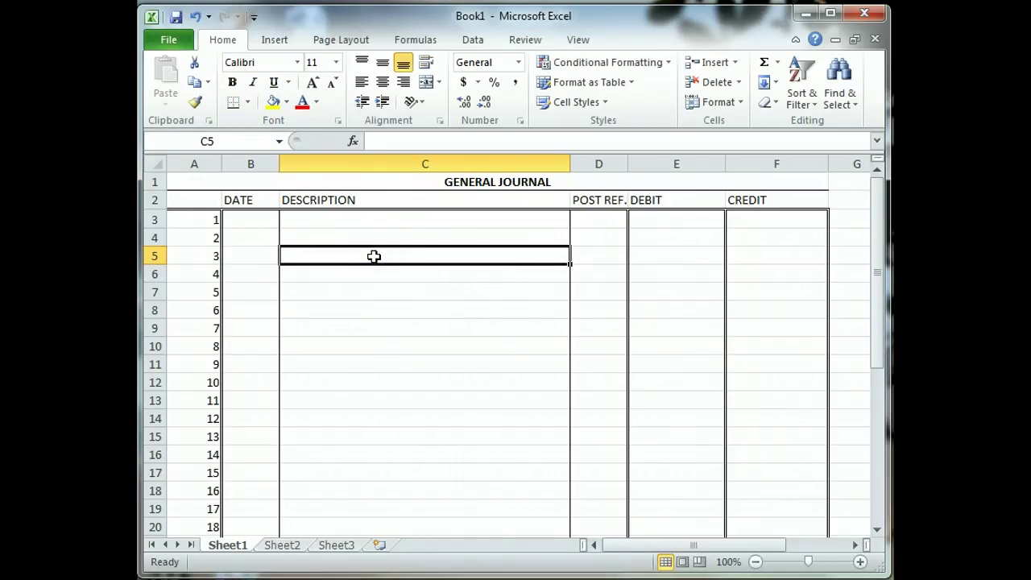